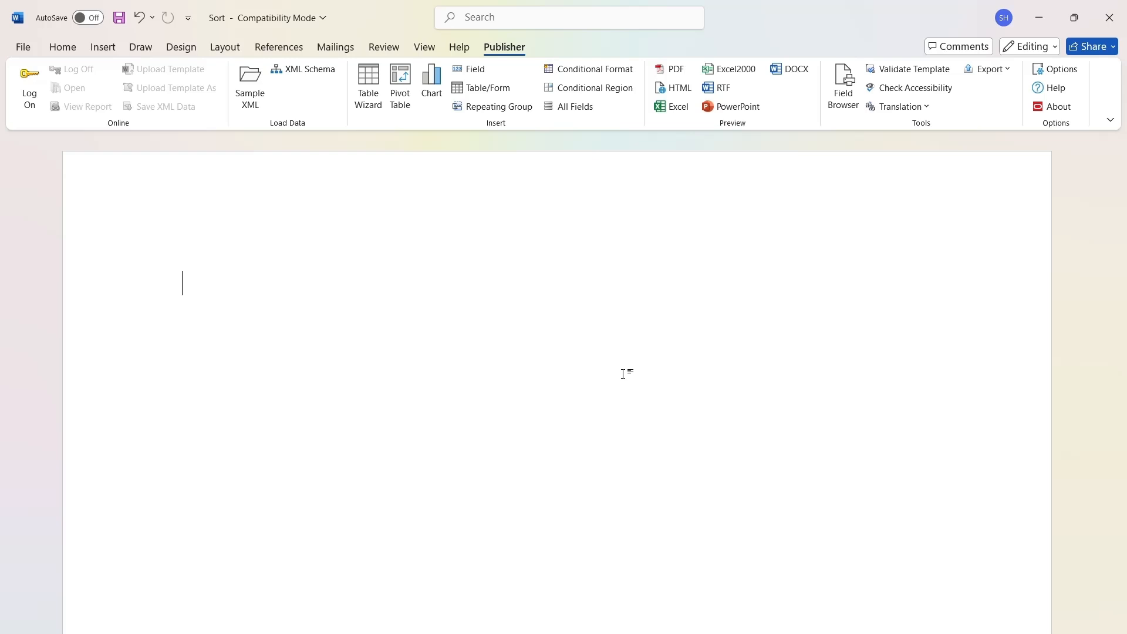
# Check Records.xml in the browser and load it into the Word template as sample XML data.
pyautogui.click(640, 633)
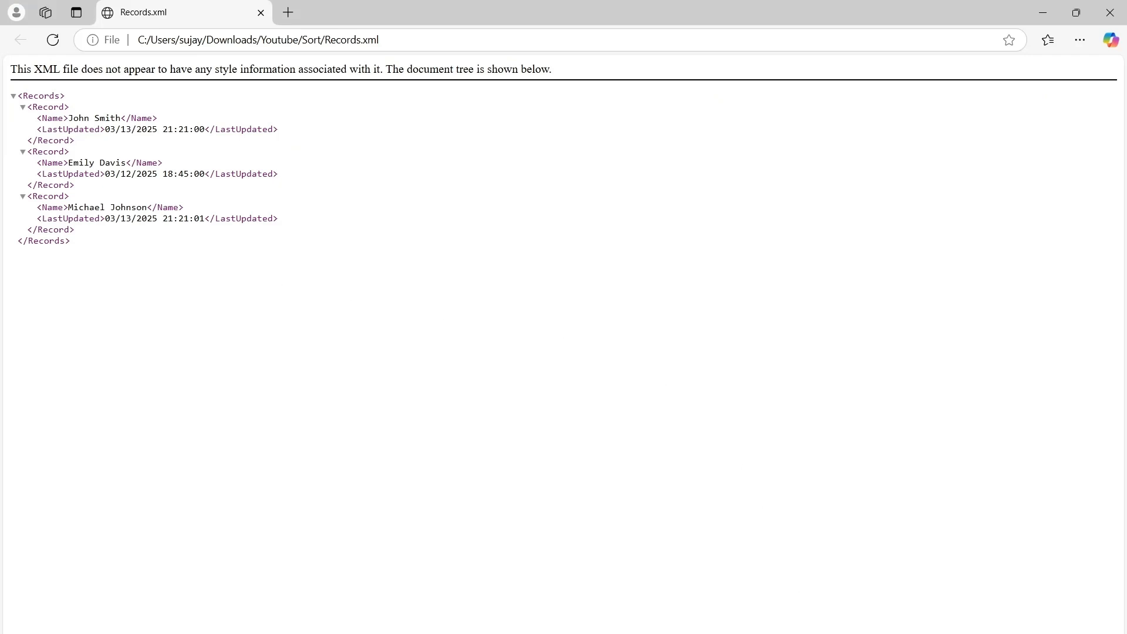
pyautogui.click(769, 633)
pyautogui.click(251, 94)
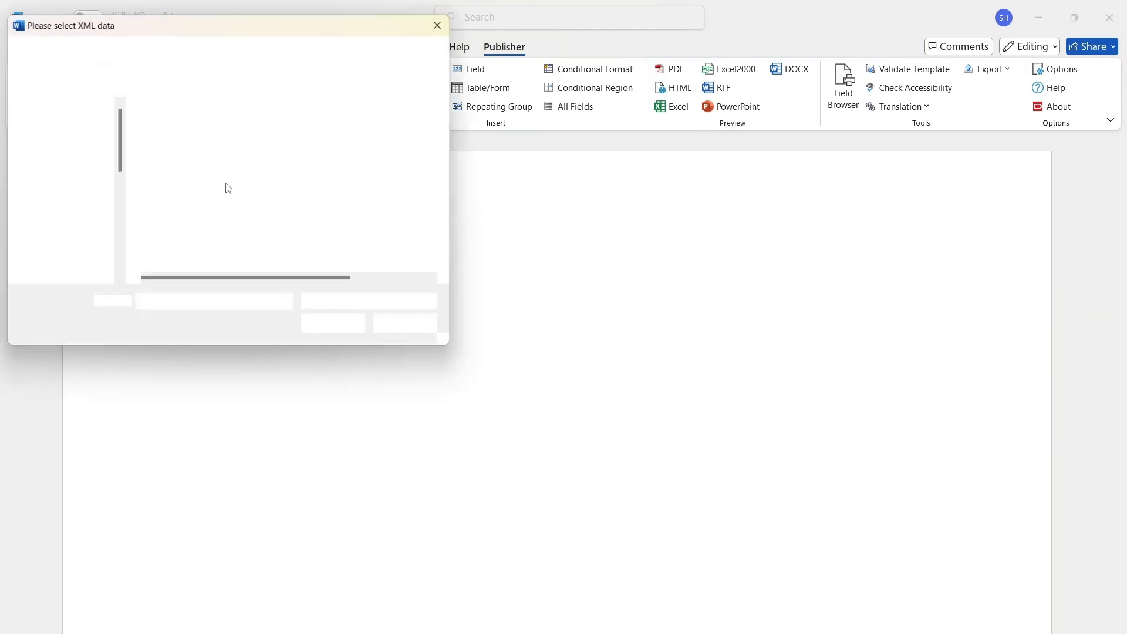
pyautogui.doubleClick(172, 171)
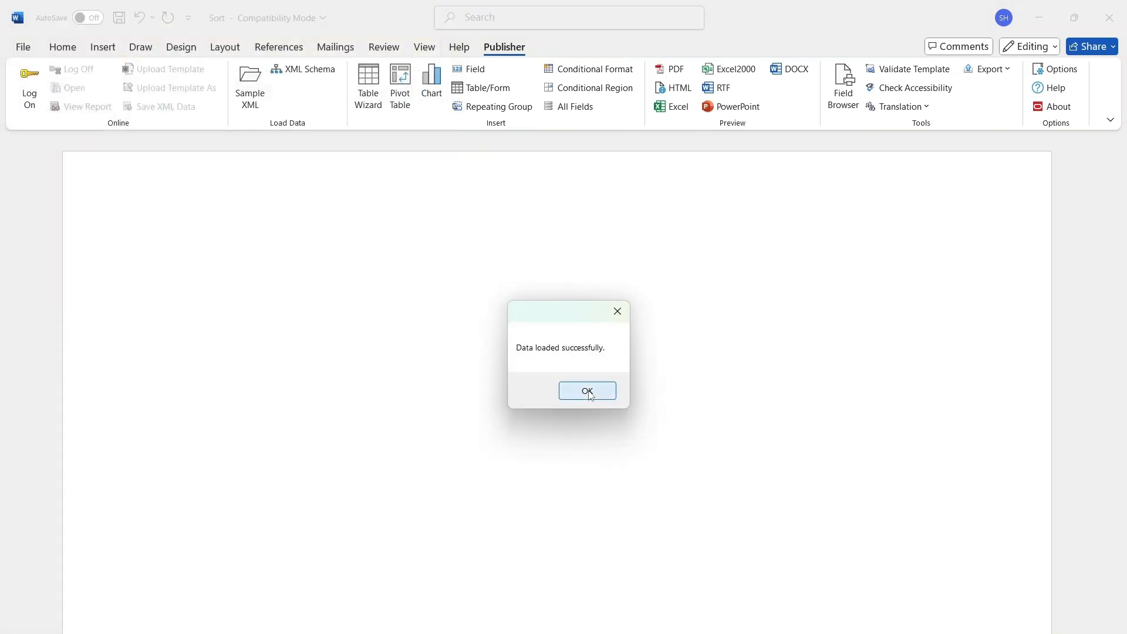
pyautogui.click(586, 389)
# Insert a repeating group for each Record and add three line breaks between its for-each and end tags.
pyautogui.click(499, 106)
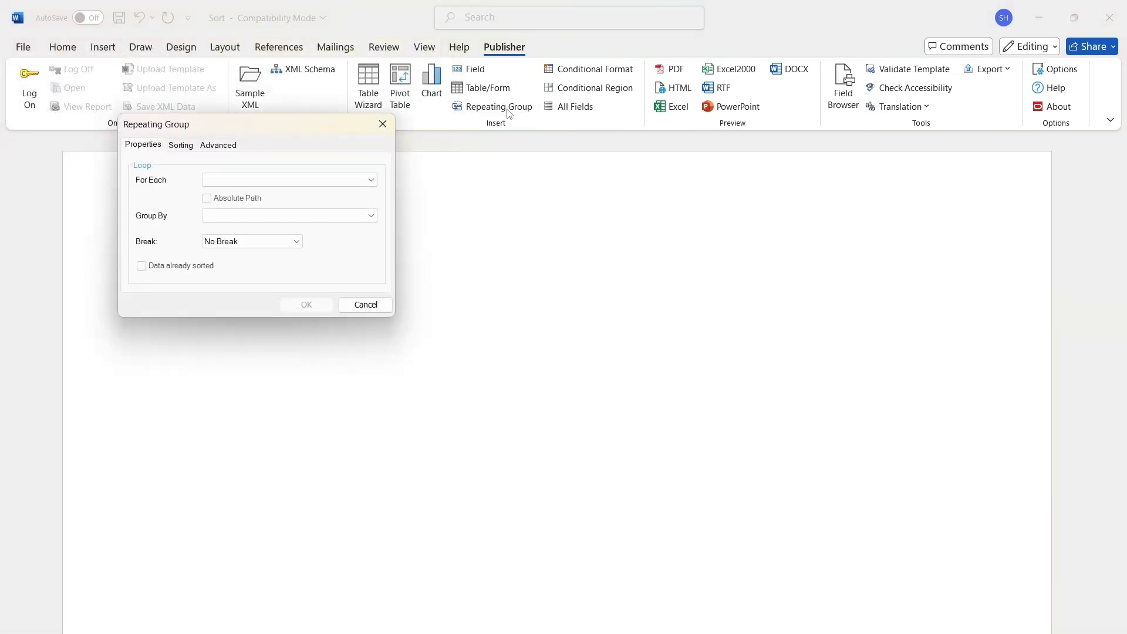
pyautogui.click(345, 183)
pyautogui.click(284, 192)
pyautogui.click(317, 304)
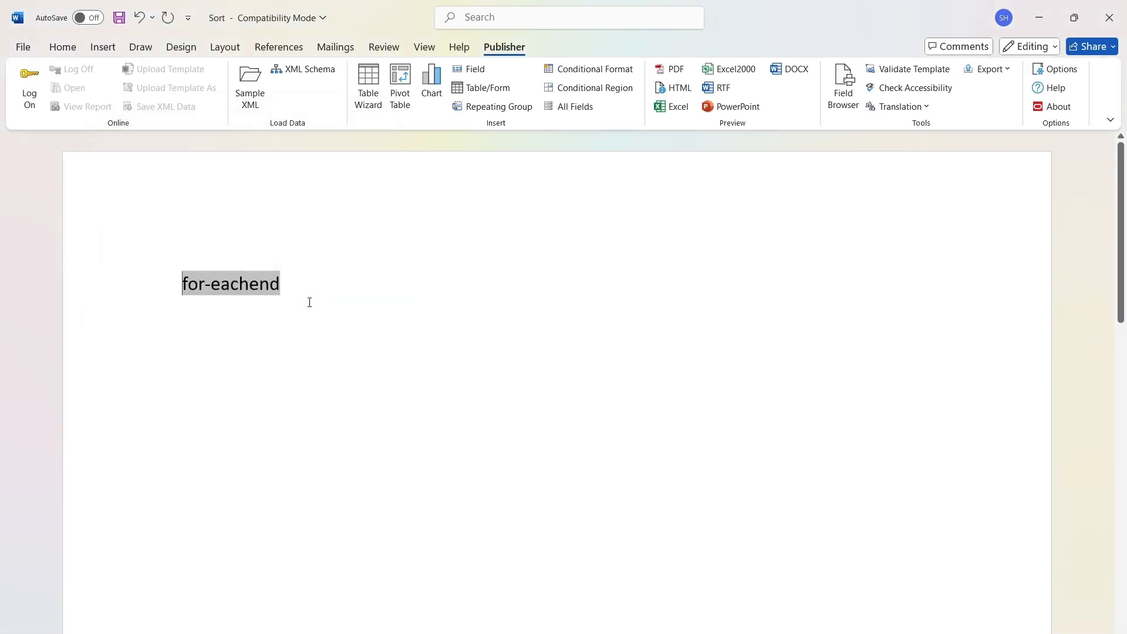
pyautogui.press('Return')
pyautogui.press('Return')
pyautogui.press('Return')
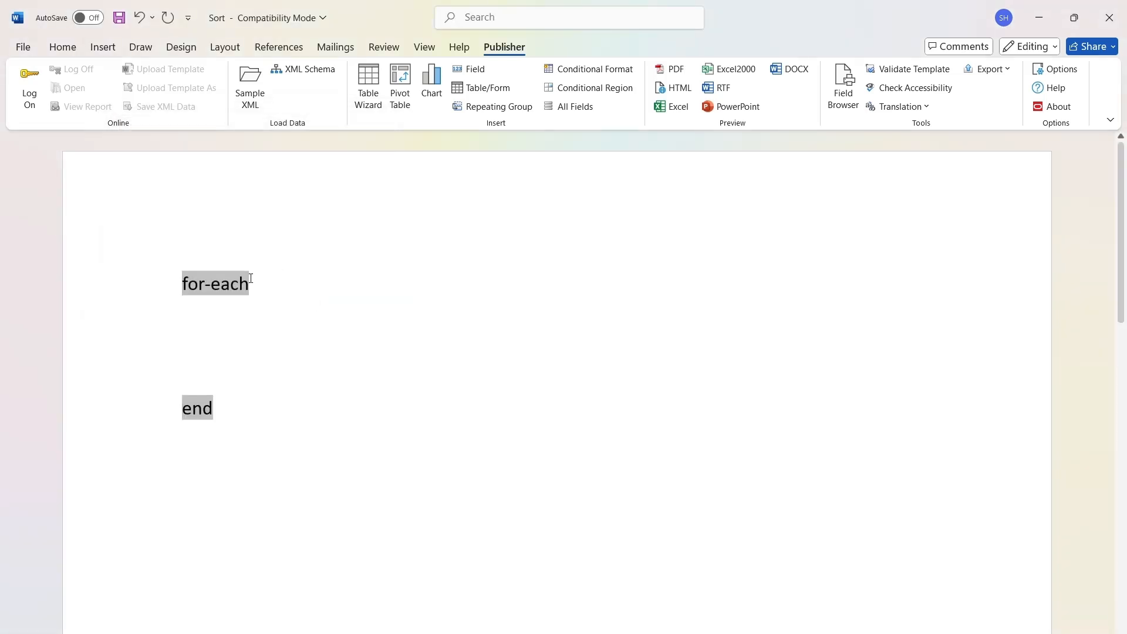
# Insert the Name field on the first empty line below the for-each tag.
pyautogui.click(209, 326)
pyautogui.click(477, 69)
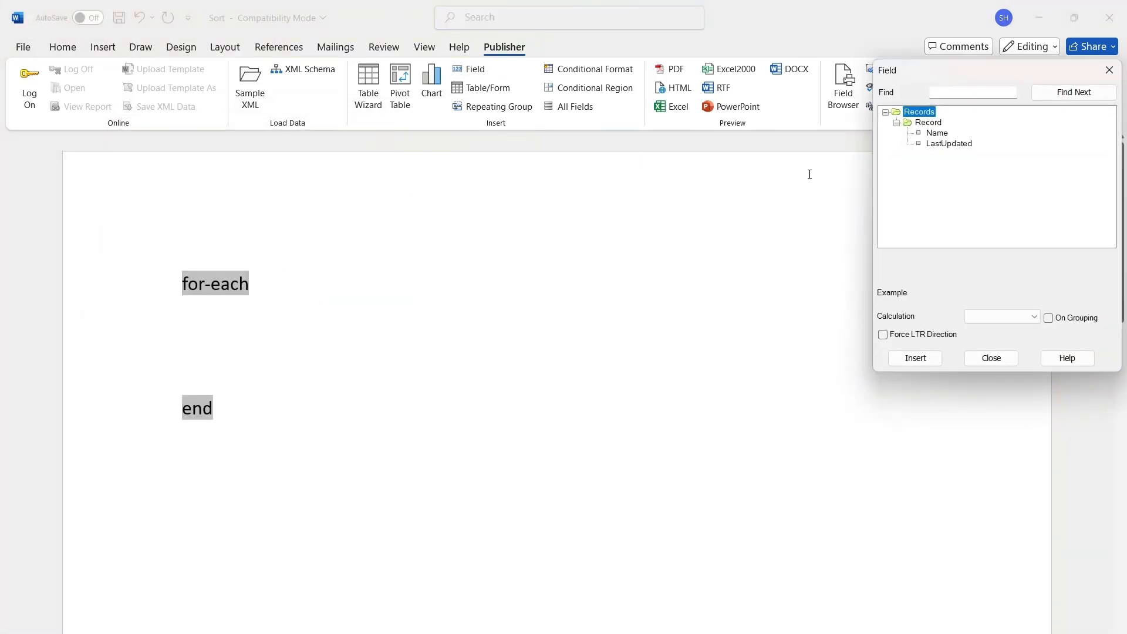
pyautogui.click(937, 134)
pyautogui.click(916, 358)
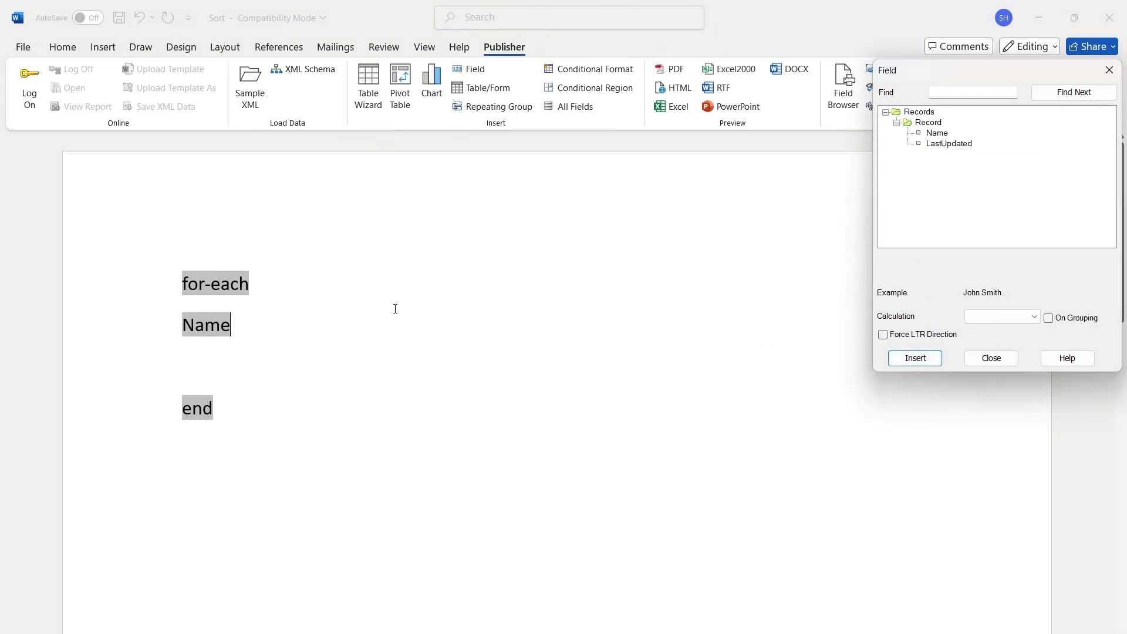
# Insert the LastUpdated field on the Name line, separated by tabs, and preview the report as PDF.
pyautogui.press('Tab')
pyautogui.press('Tab')
pyautogui.click(391, 330)
pyautogui.press('Tab')
pyautogui.press('Tab')
pyautogui.press('Tab')
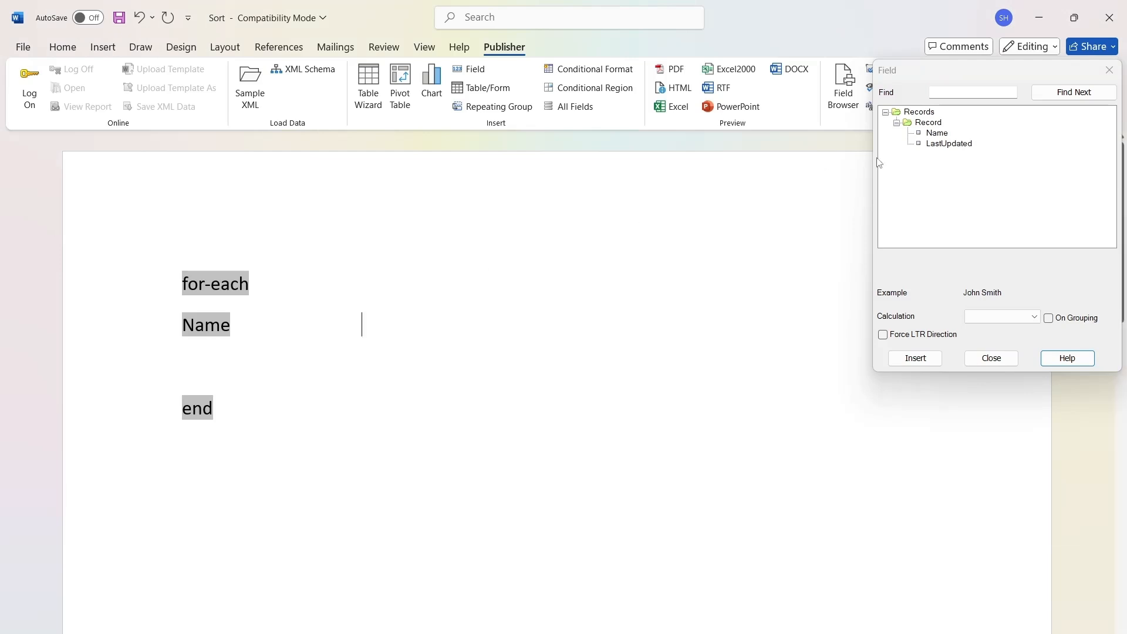
pyautogui.click(973, 146)
pyautogui.click(957, 144)
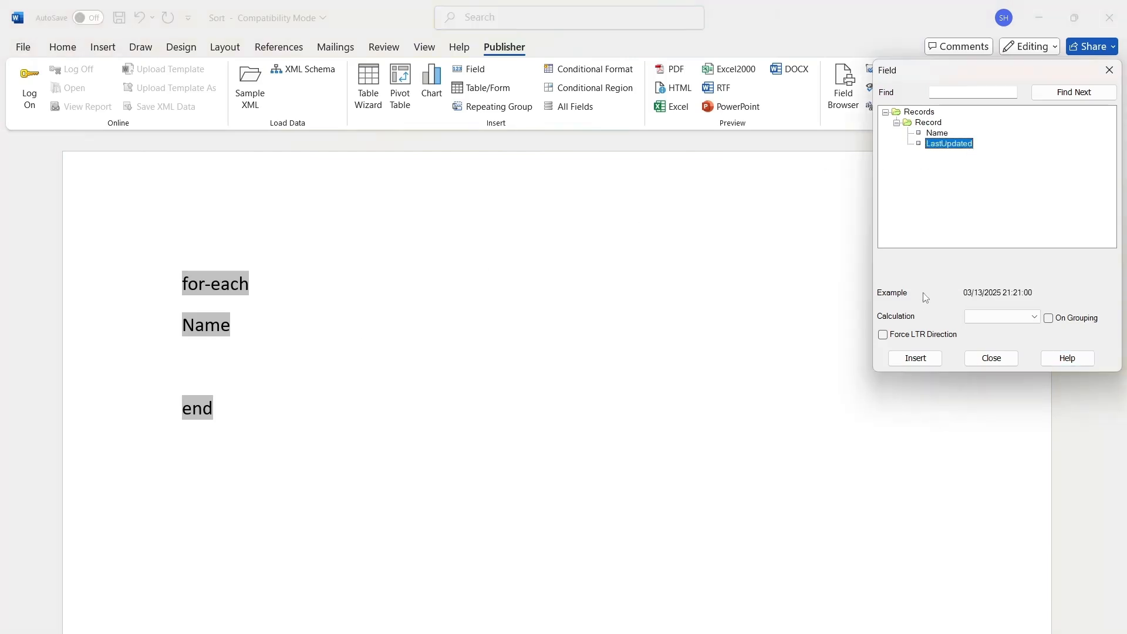
pyautogui.click(924, 363)
pyautogui.press('Escape')
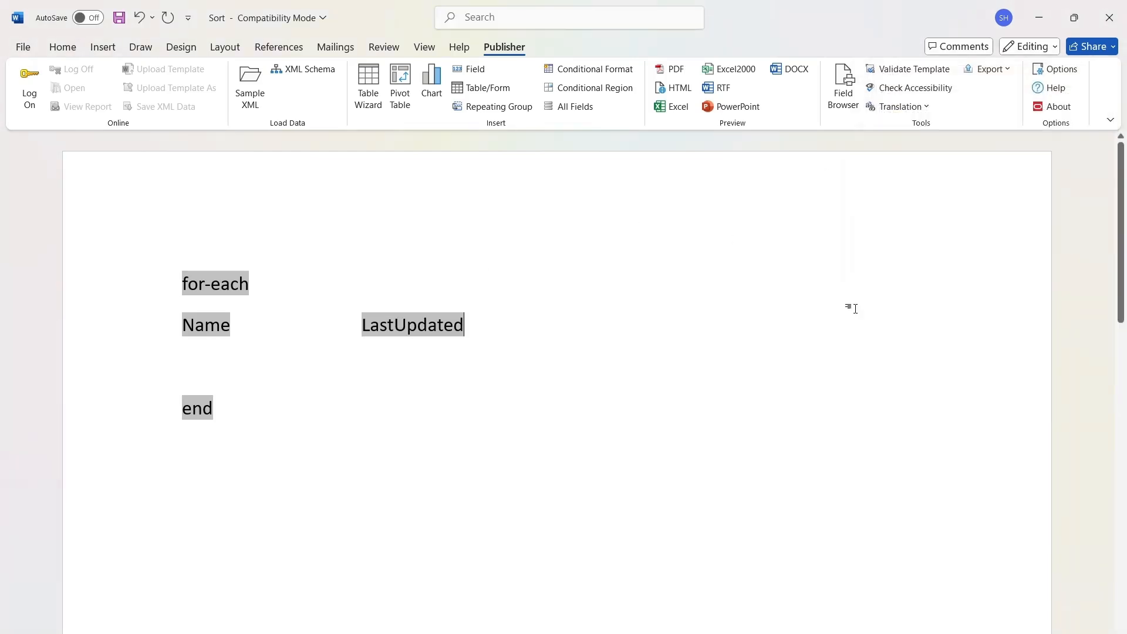
pyautogui.click(673, 70)
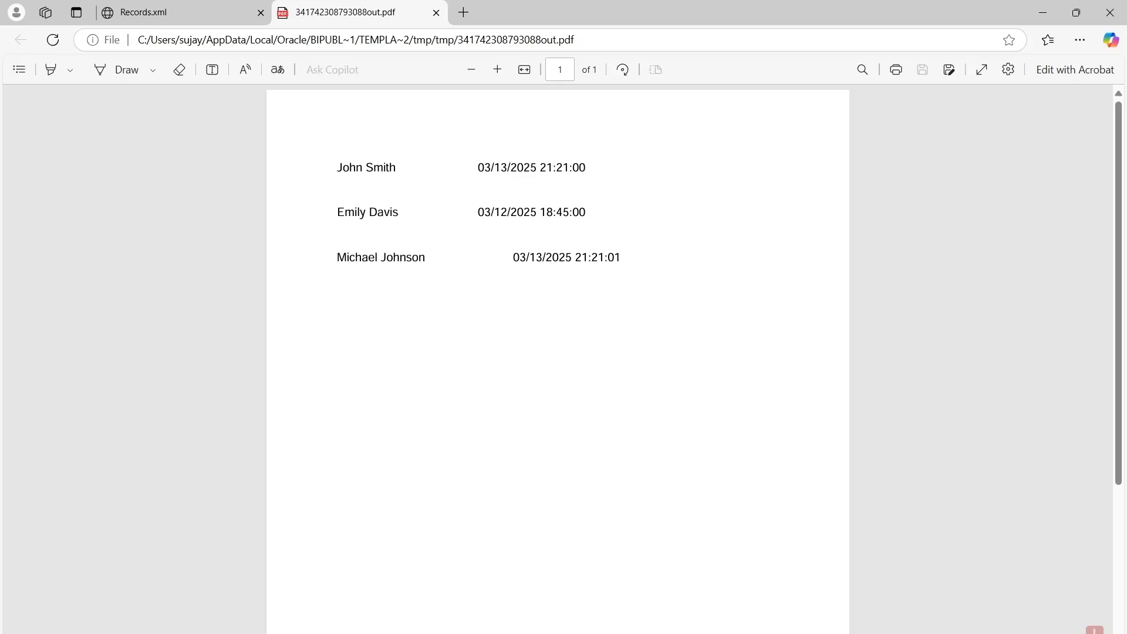
# Back in Word, add the line <?sort:Name;'descending';'text'?> between the for-each tag and the fields, and preview the report as PDF.
pyautogui.hotkey('alt', 'Tab')
pyautogui.press('Return')
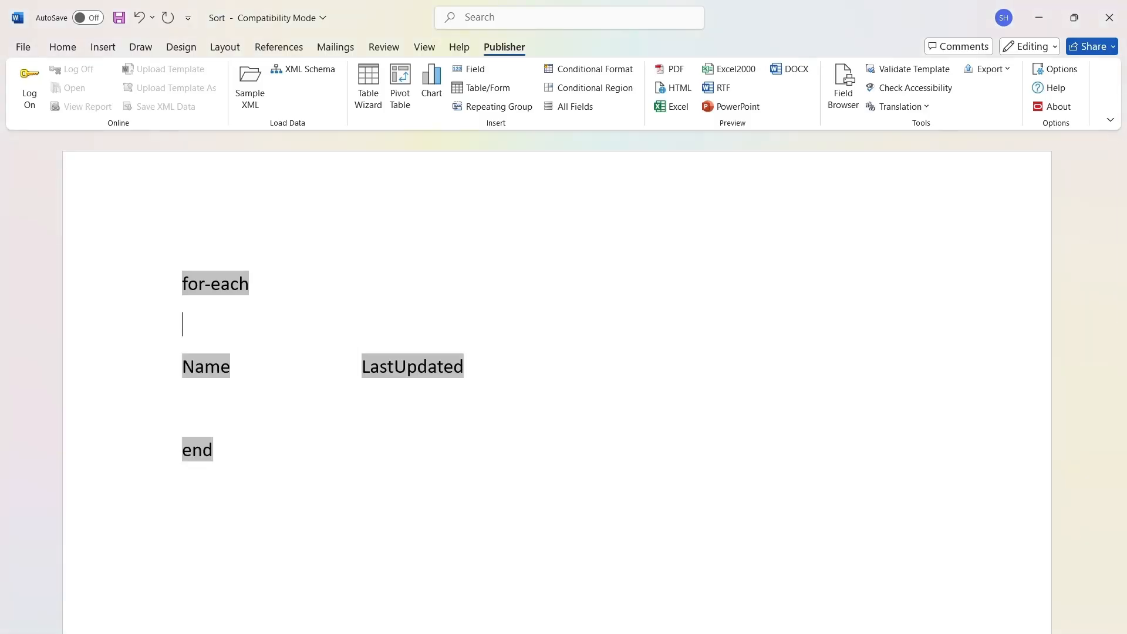
pyautogui.write('<?sort:Name;')
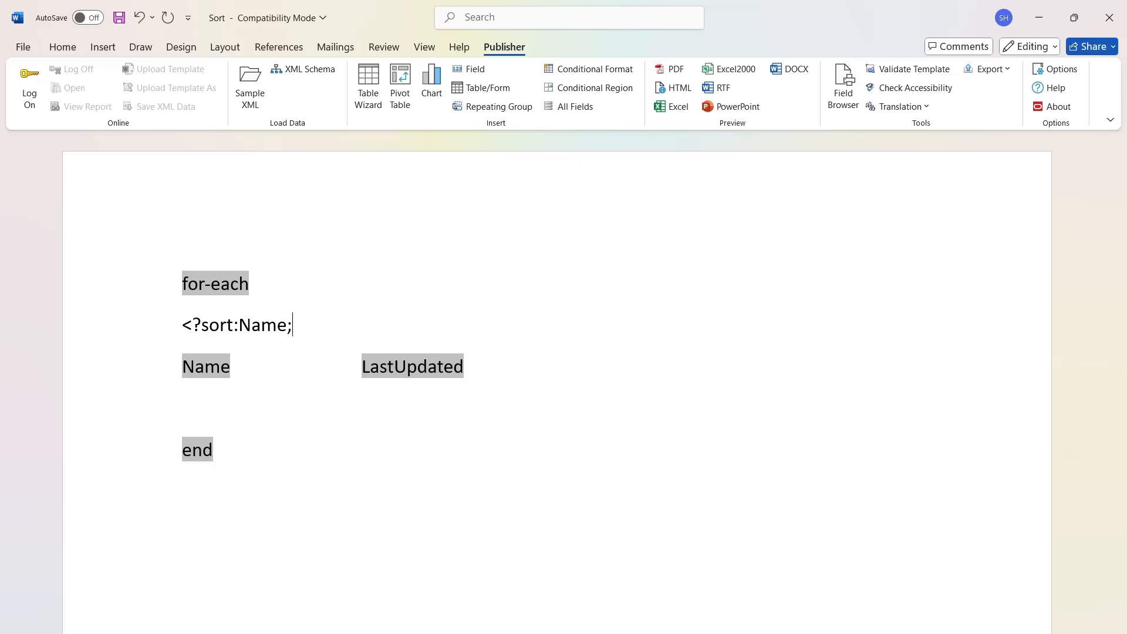
pyautogui.write("'descendin")
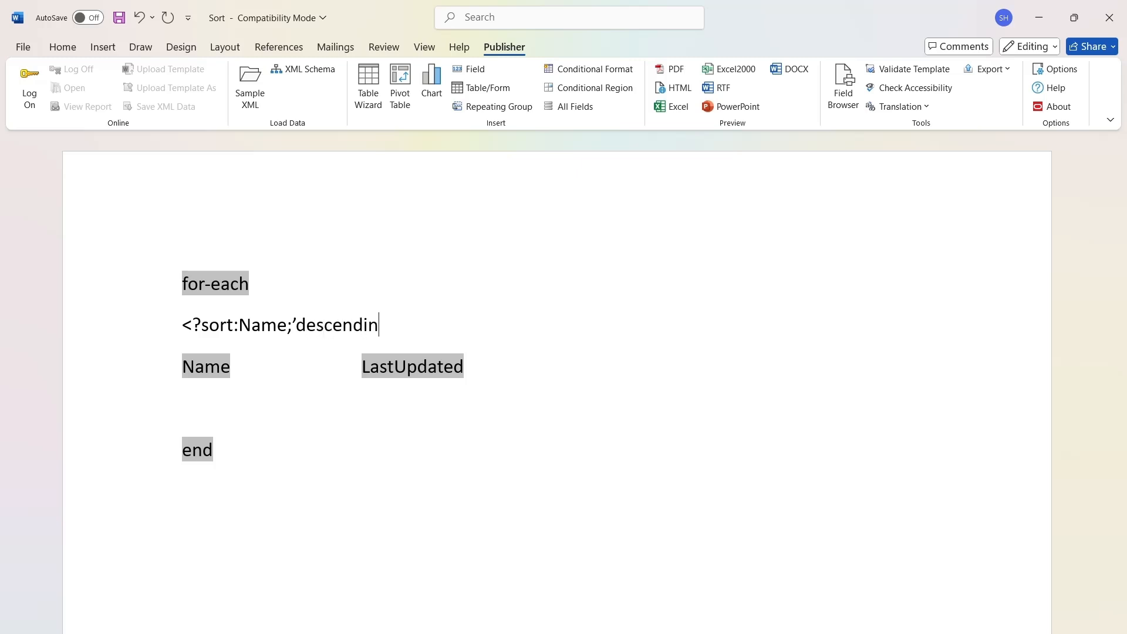
pyautogui.write("g',")
pyautogui.press('BackSpace')
pyautogui.write(';')
pyautogui.write("'text'")
pyautogui.write('?>')
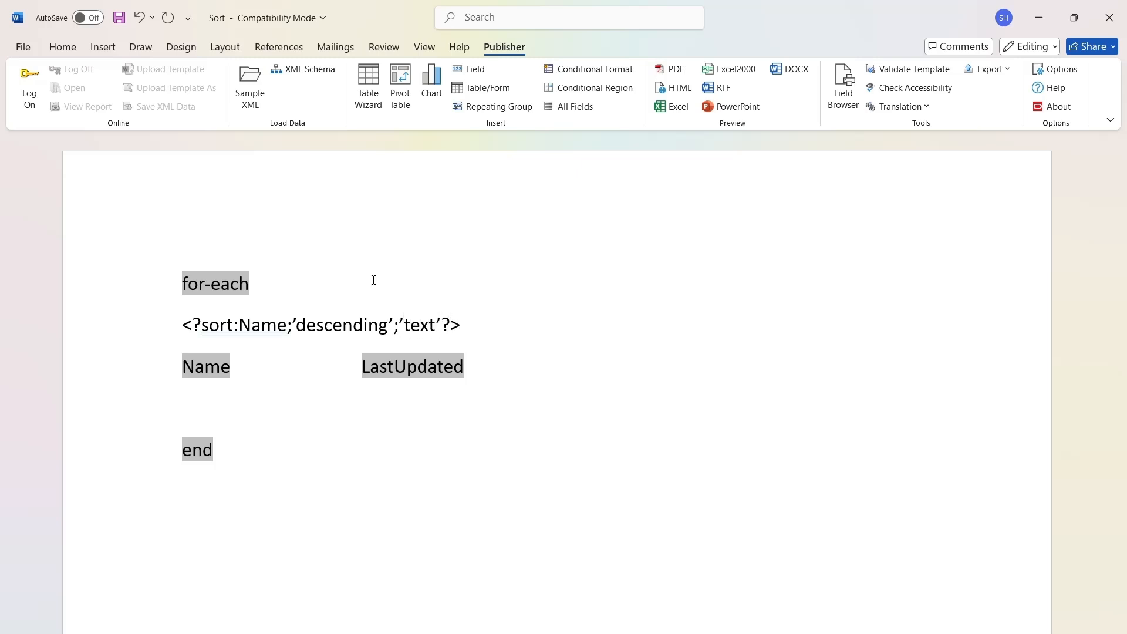
pyautogui.click(676, 69)
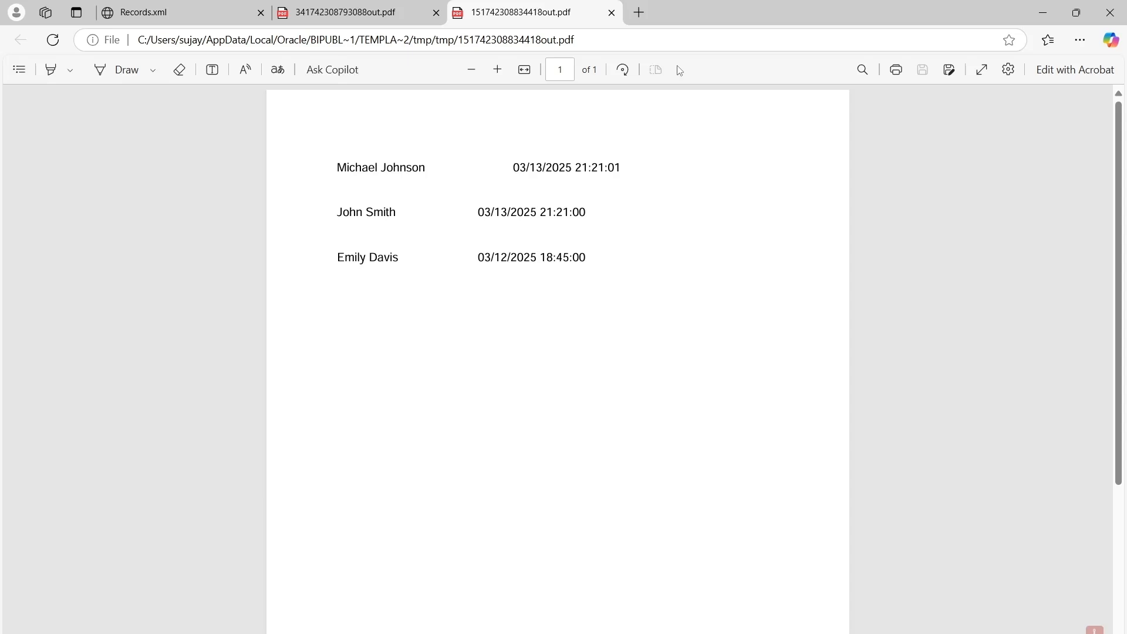
# Return to Word, set the sort order to 'ascending' in the sort command and preview the report as PDF.
pyautogui.hotkey('alt', 'Tab')
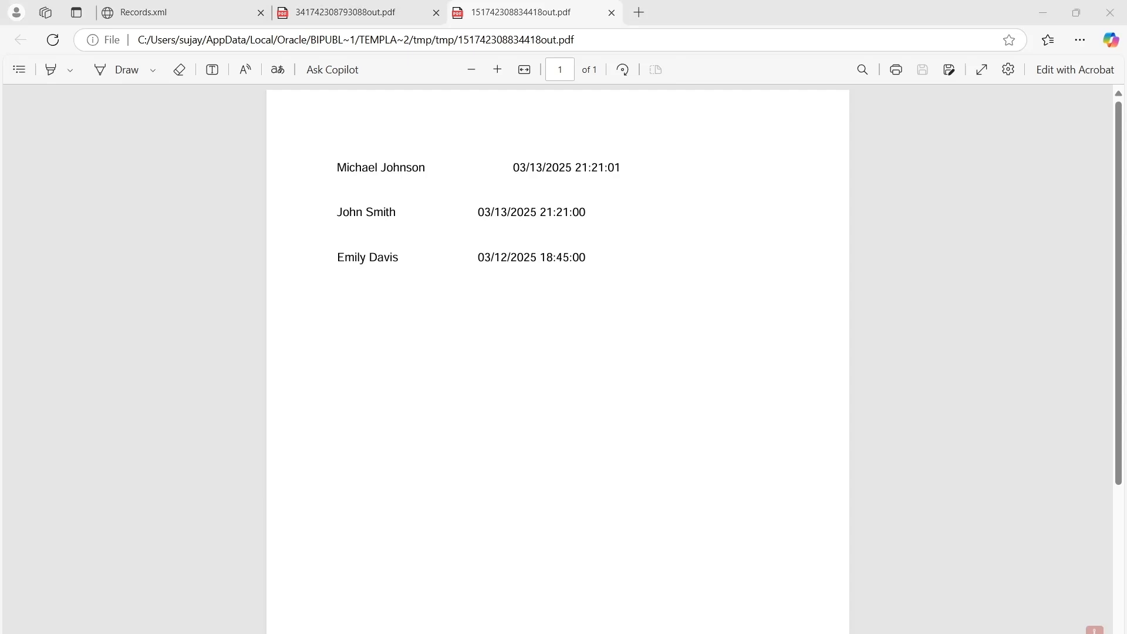
pyautogui.moveTo(389, 323); pyautogui.dragTo(298, 324)
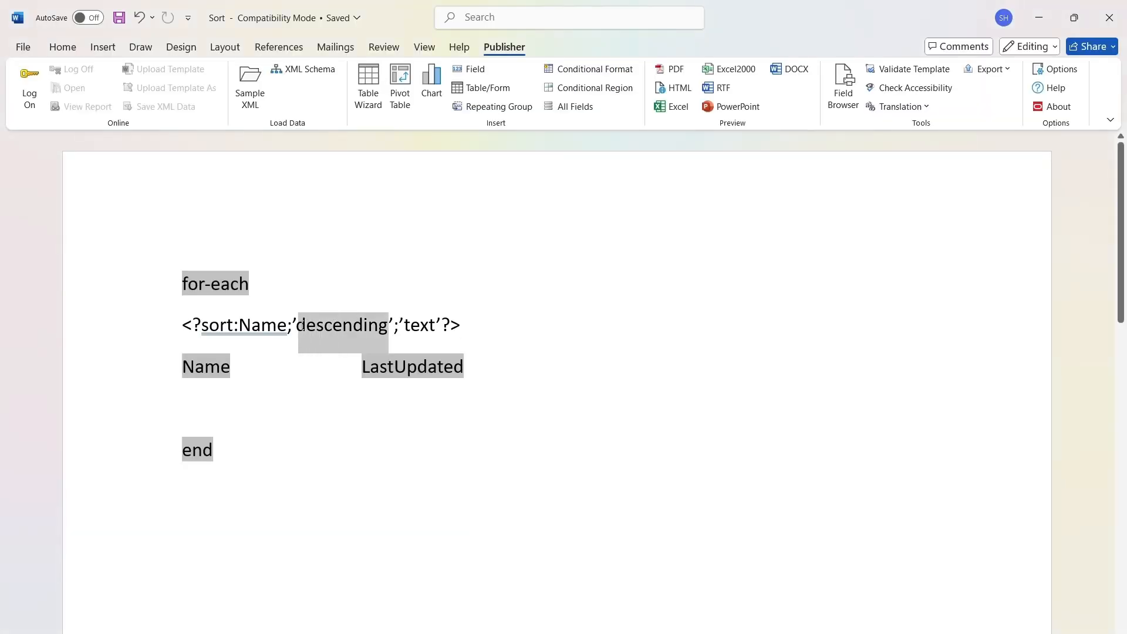
pyautogui.write('ascending')
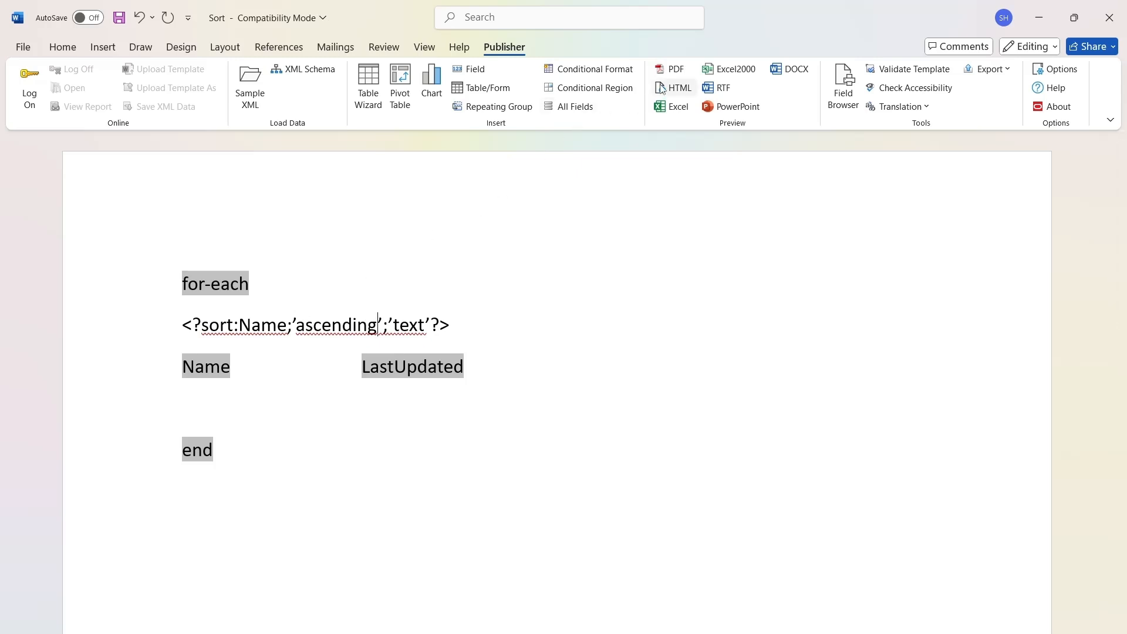
pyautogui.click(675, 70)
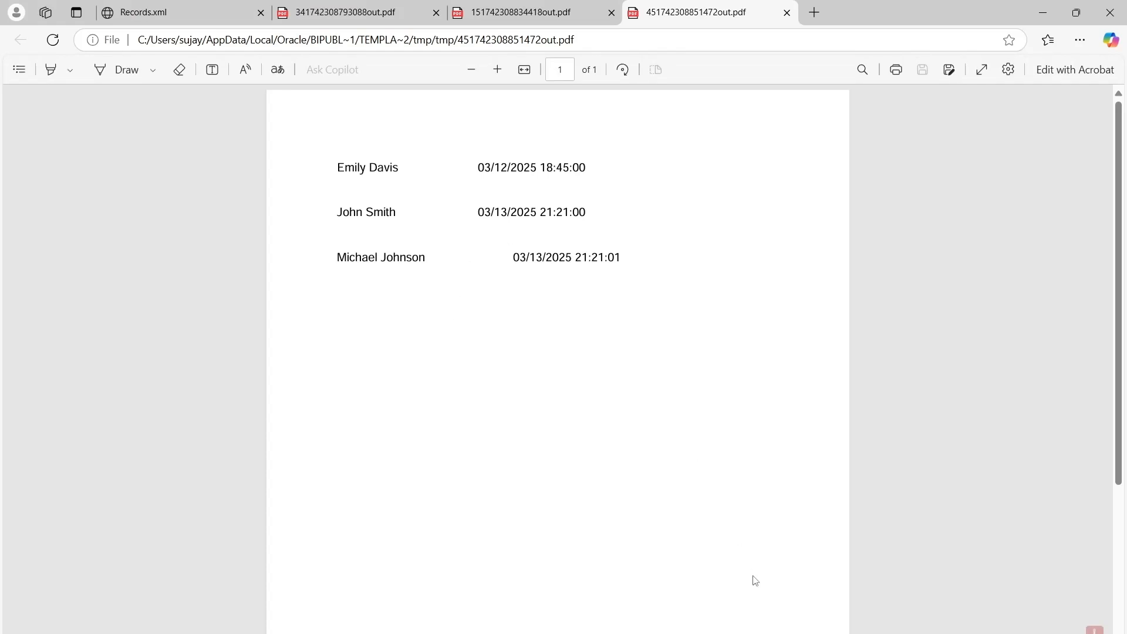
# Return to Word and replace the sort element with LastUpdated in the sort command.
pyautogui.click(772, 633)
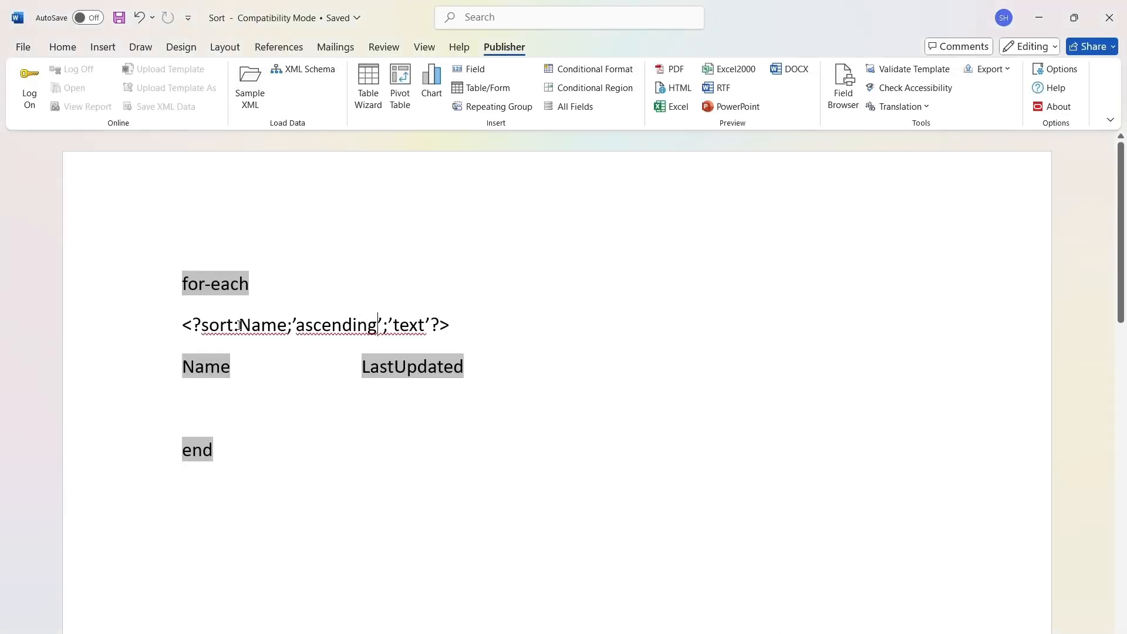
pyautogui.moveTo(239, 325); pyautogui.dragTo(287, 328)
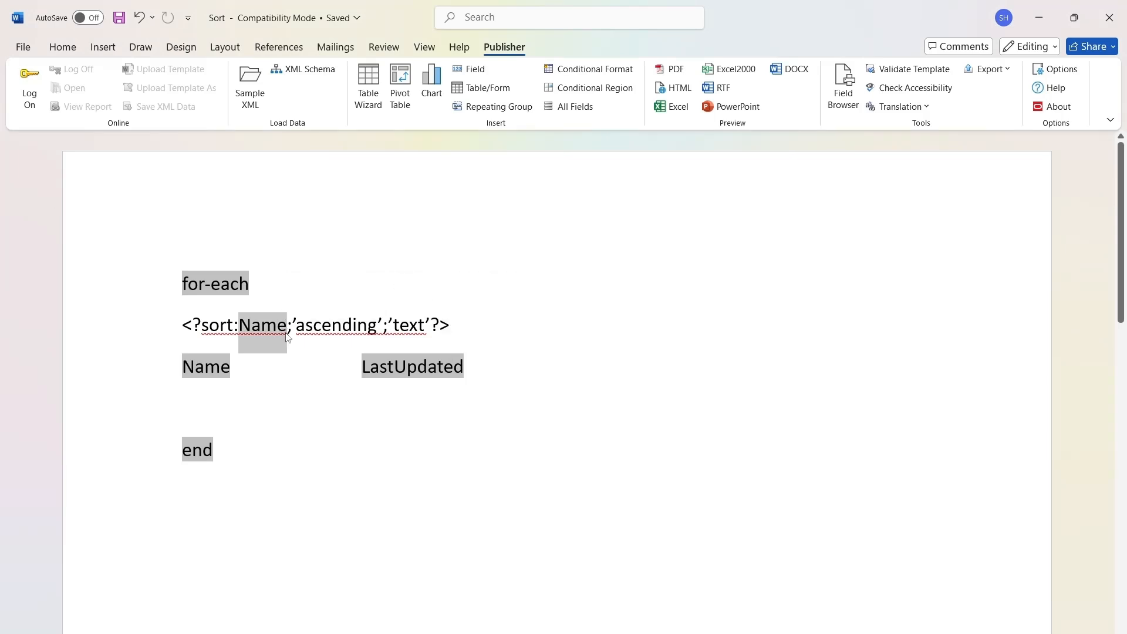
pyautogui.write('LastU')
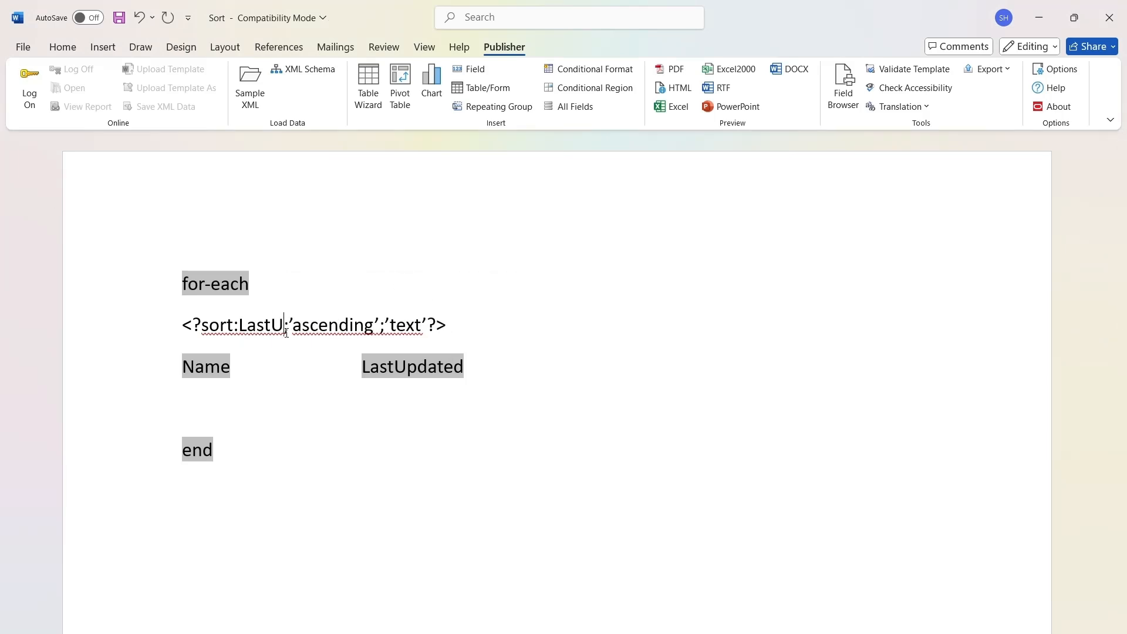
pyautogui.write('pdated')
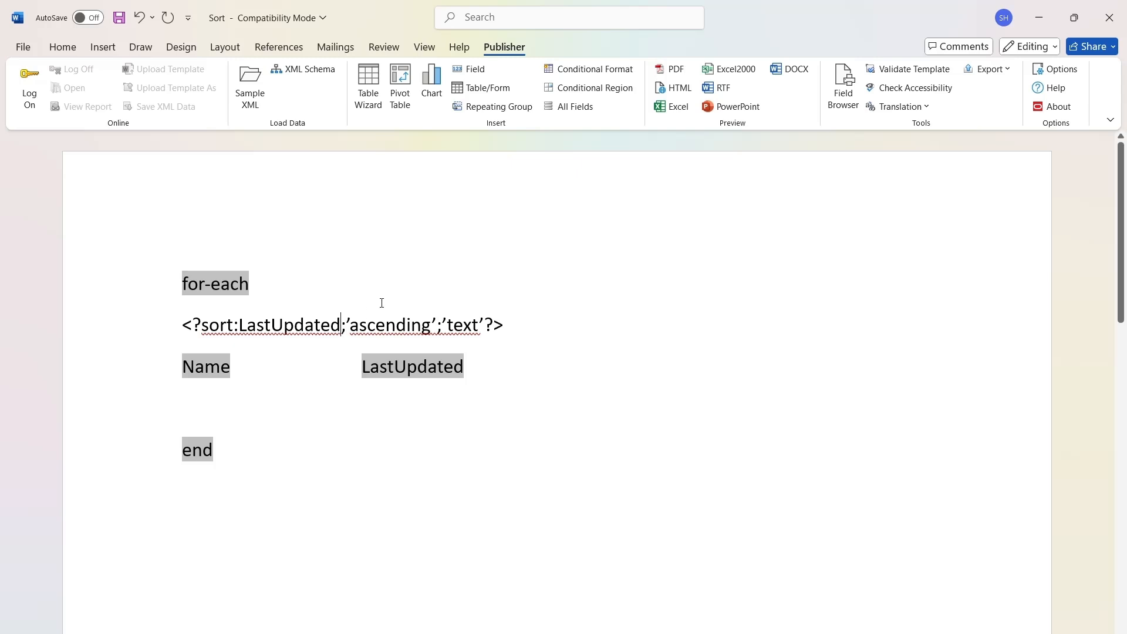
# Set the sort command's data type to 'date' and preview the report as PDF.
pyautogui.click(480, 325)
pyautogui.press('BackSpace')
pyautogui.press('BackSpace')
pyautogui.press('BackSpace')
pyautogui.press('BackSpace')
pyautogui.write('date')
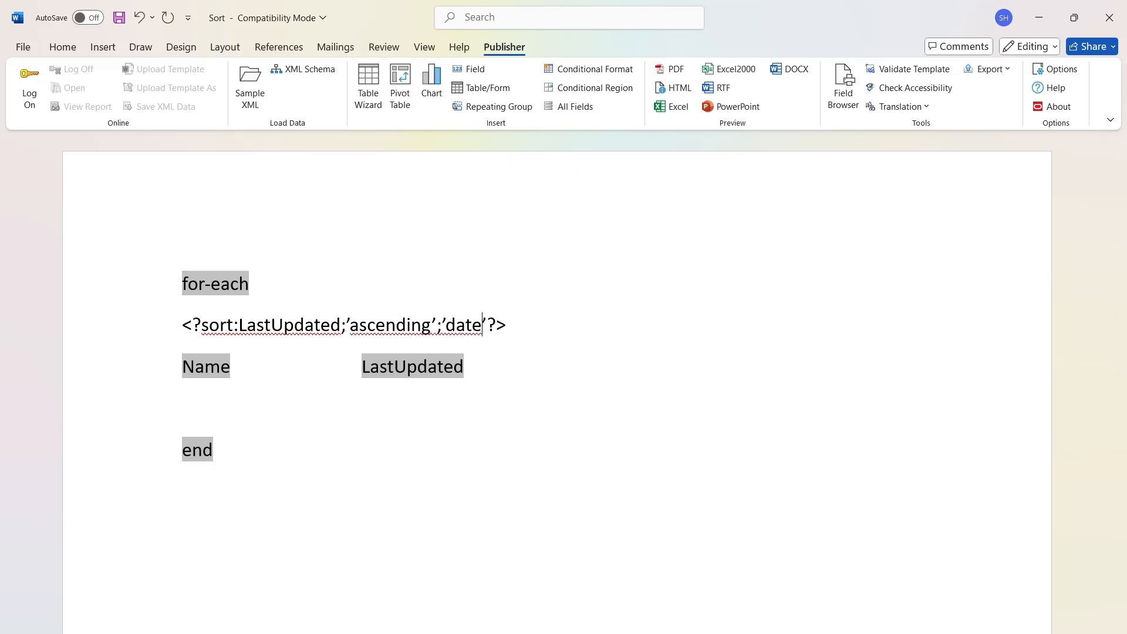
pyautogui.click(672, 68)
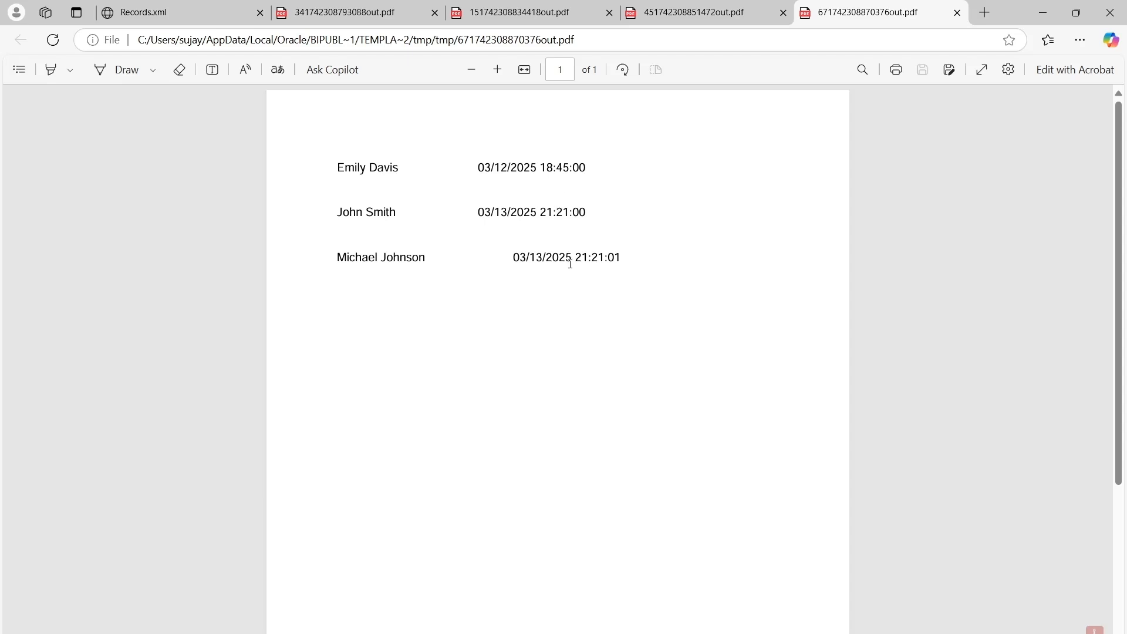
# Compare the timestamps of the second and third records in the PDF by highlighting them.
pyautogui.moveTo(594, 214); pyautogui.dragTo(538, 212)
pyautogui.click(627, 263)
pyautogui.moveTo(627, 263); pyautogui.dragTo(605, 259)
# Return to Word, set the LastUpdated sort order to 'descending' and preview the report as PDF.
pyautogui.hotkey('alt', 'Tab')
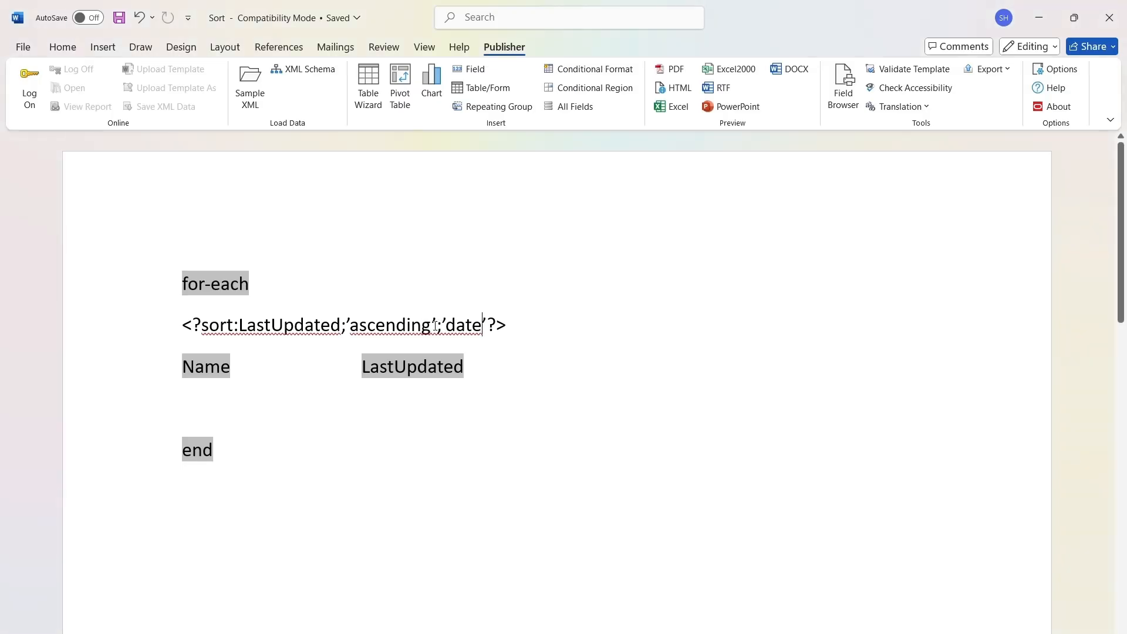
pyautogui.moveTo(432, 324); pyautogui.dragTo(350, 330)
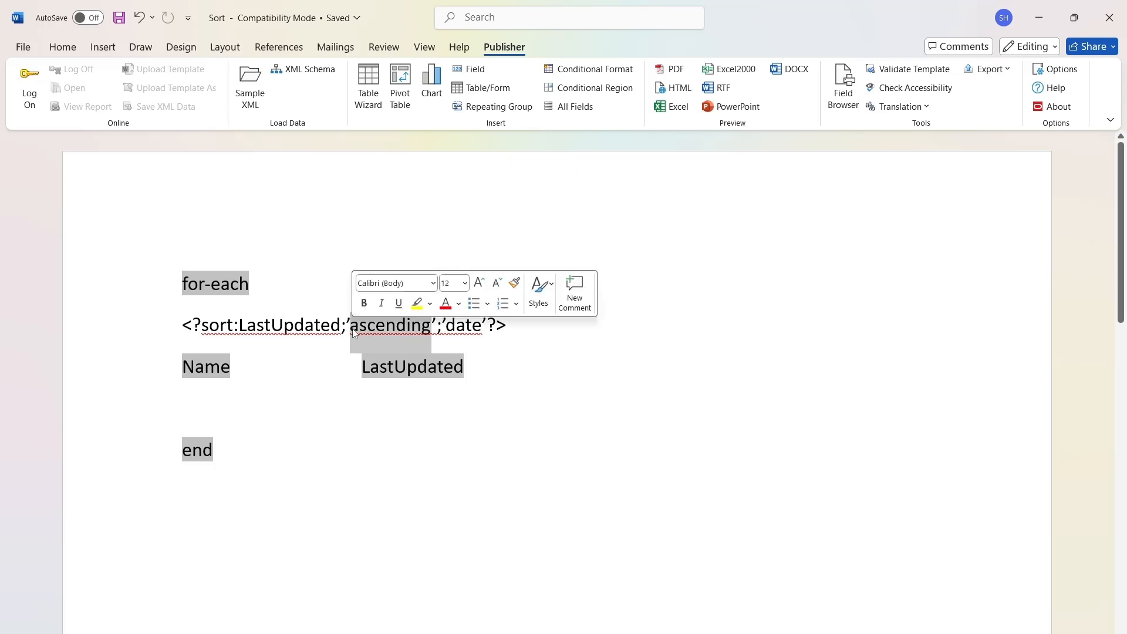
pyautogui.write('descending')
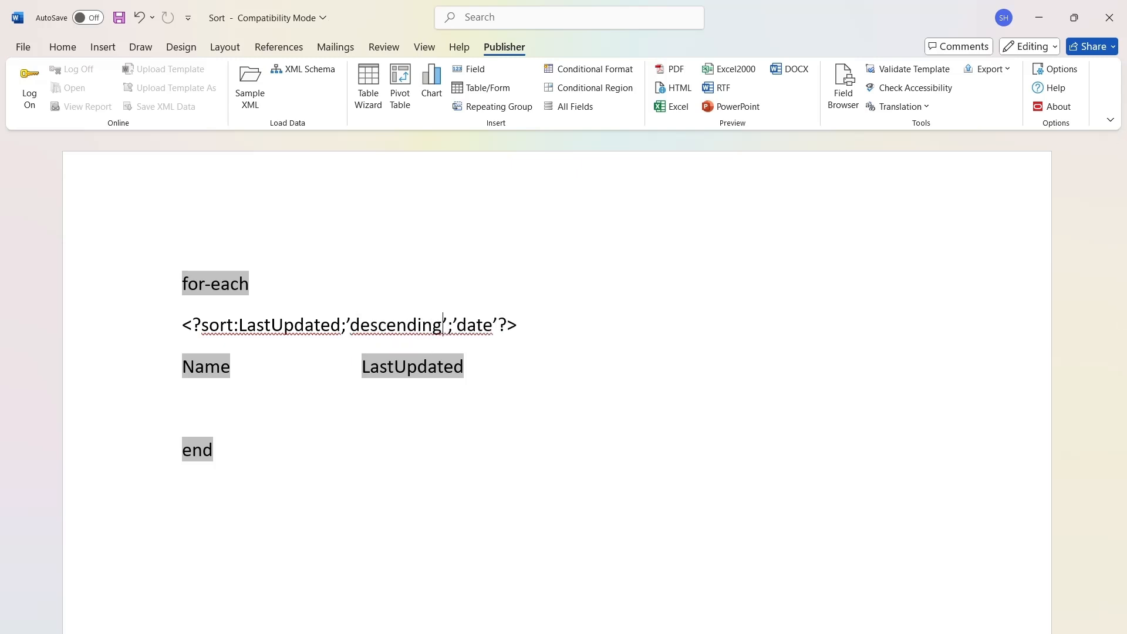
pyautogui.click(672, 70)
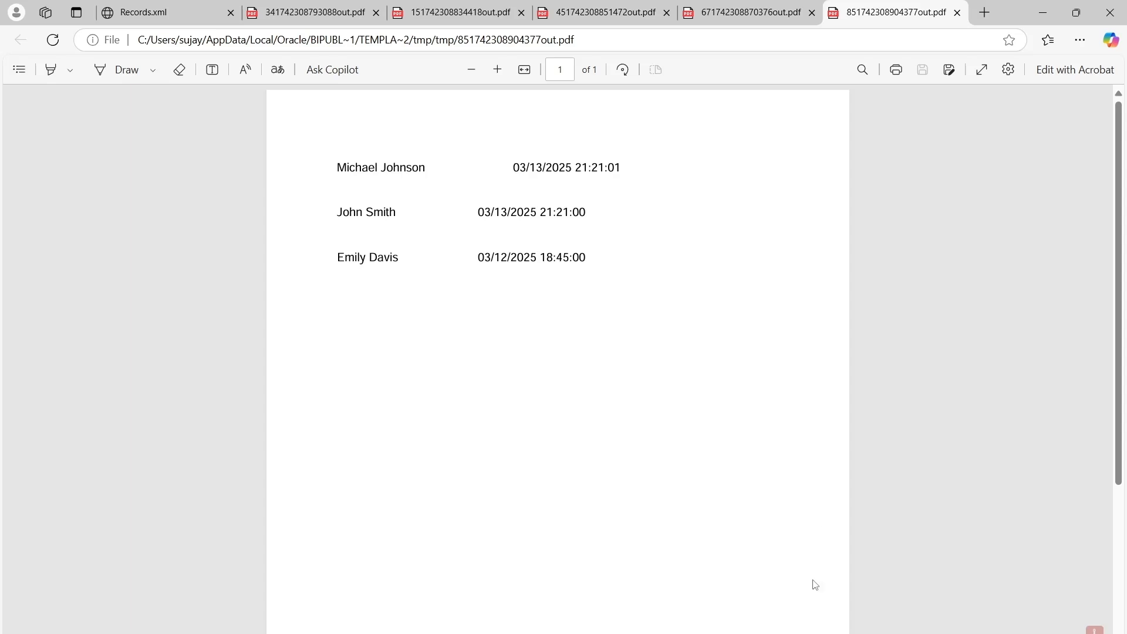
# Return to Word and insert xdoxslt:format_date( directly before LastUpdated in the sort command.
pyautogui.hotkey('alt', 'Tab')
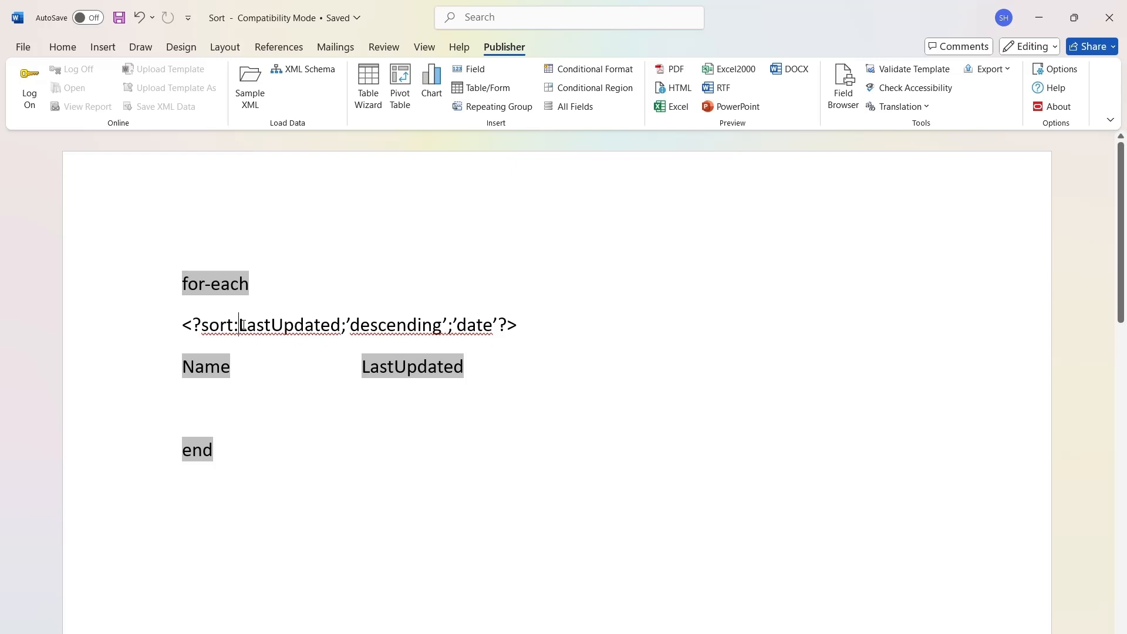
pyautogui.write('xdox')
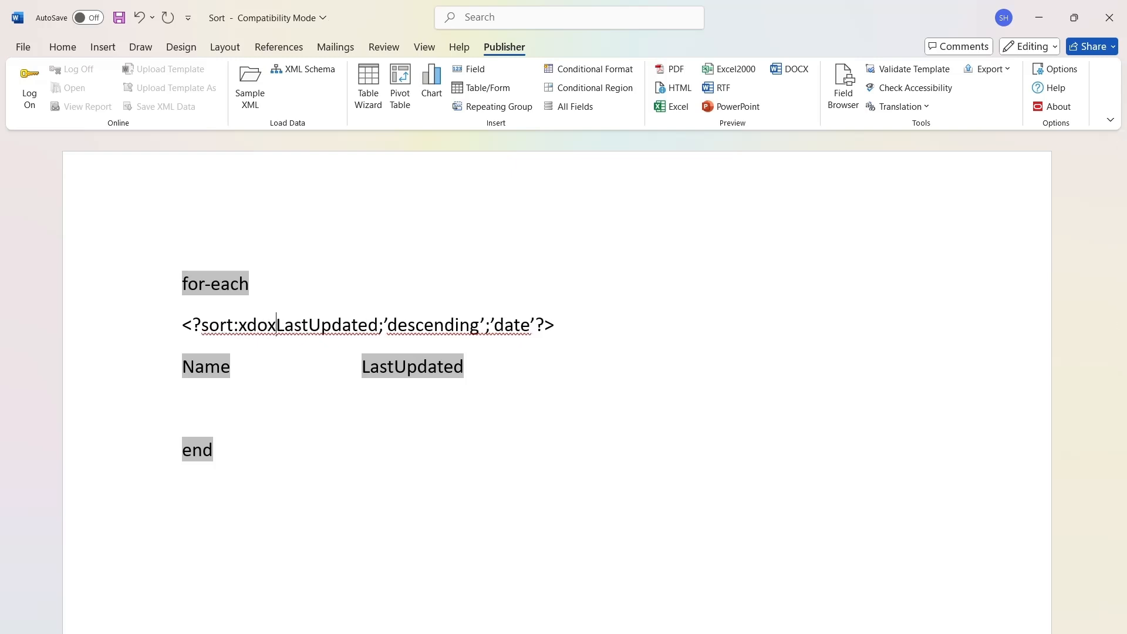
pyautogui.write('slt')
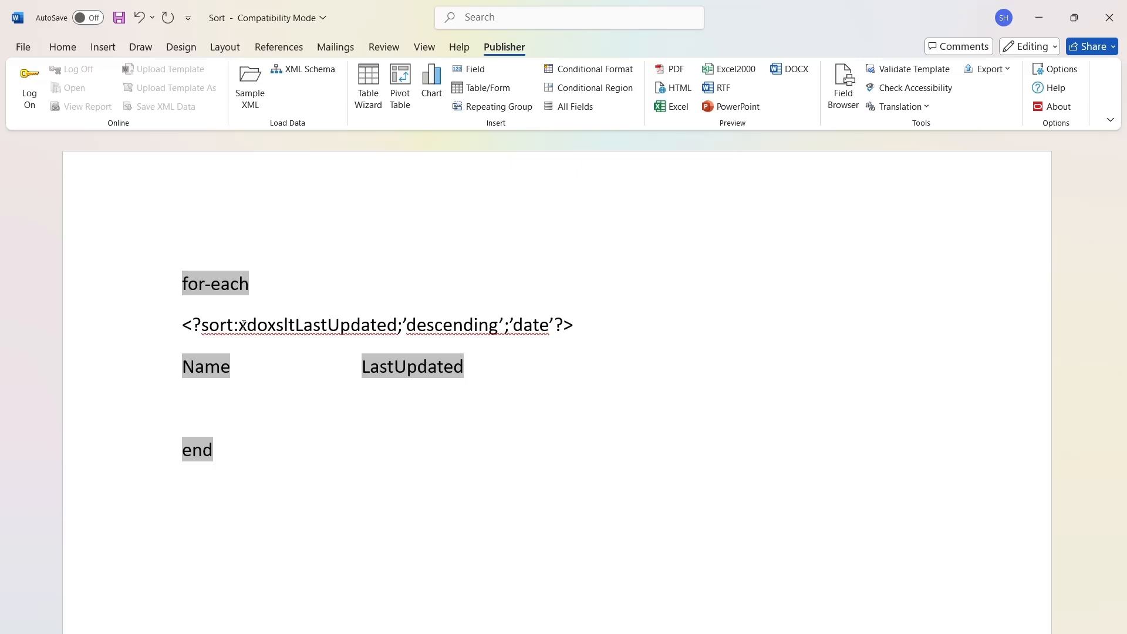
pyautogui.write(':')
pyautogui.write('FORM')
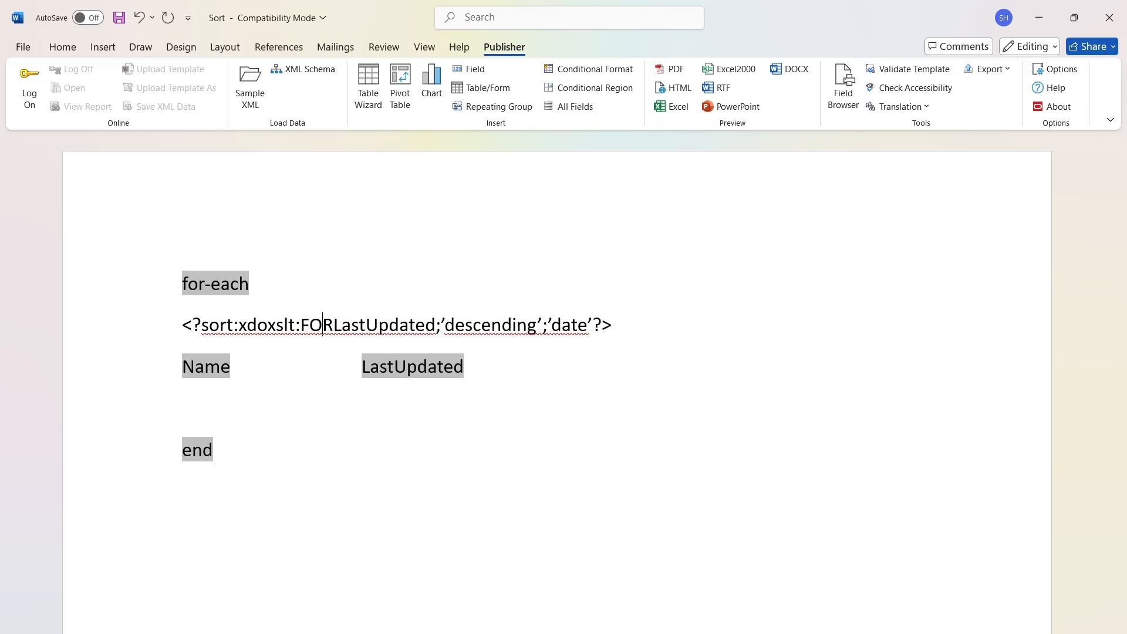
pyautogui.press('BackSpace')
pyautogui.press('BackSpace')
pyautogui.press('BackSpace')
pyautogui.press('BackSpace')
pyautogui.write('format_dat')
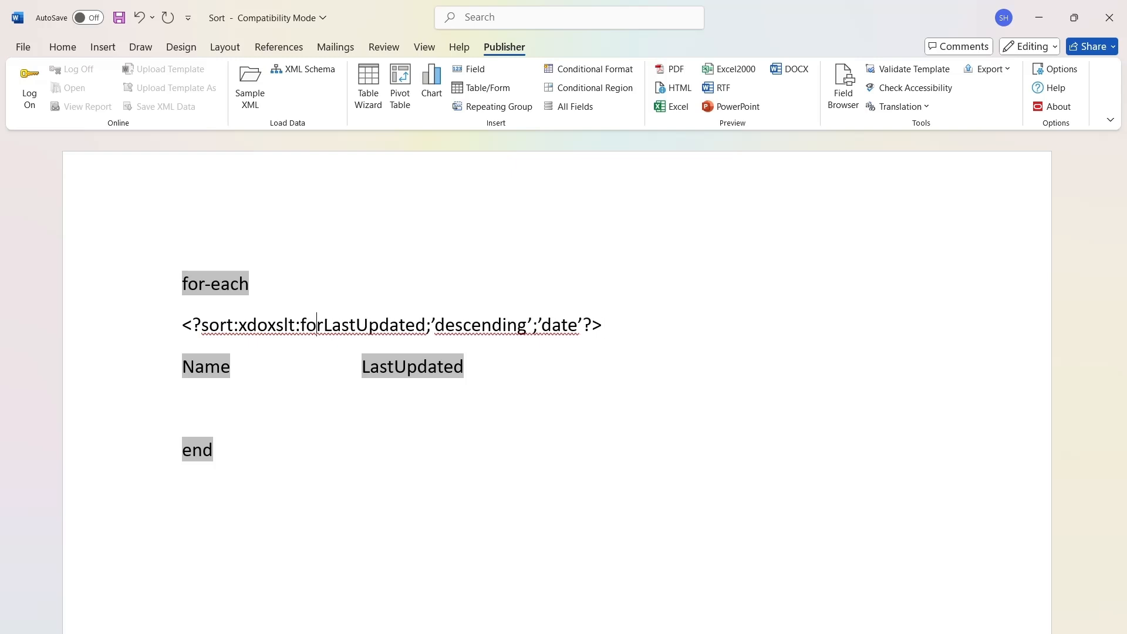
pyautogui.write('e(')
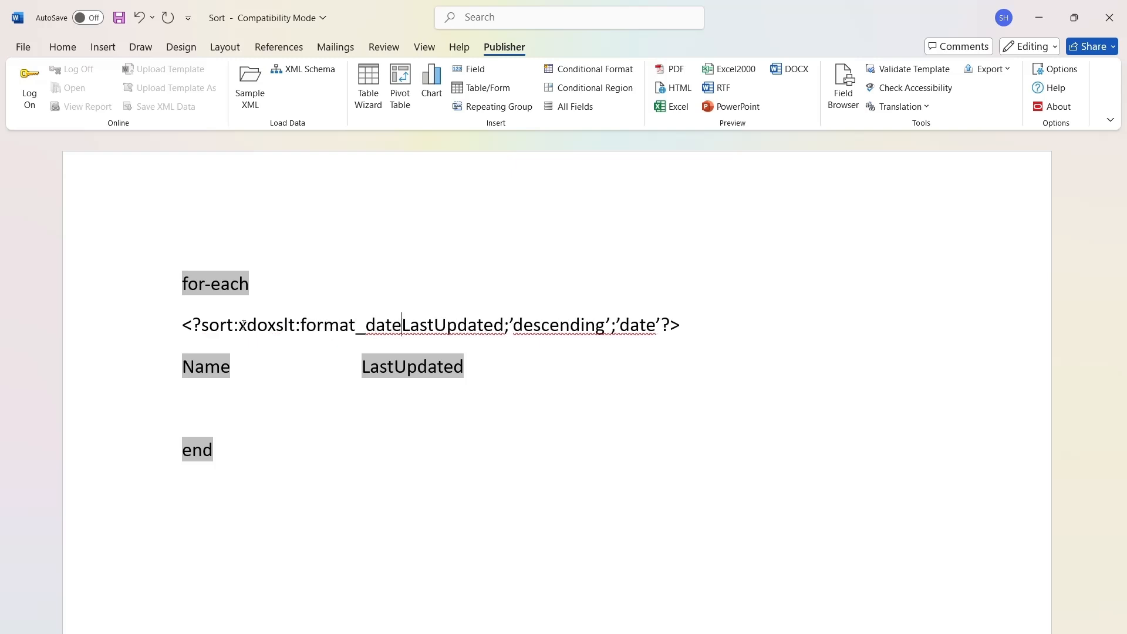
# Add the date masks 'yyyy-MM-dd' and 'MM/dd/yyyy' as comma-separated arguments after LastUpdated in format_date.
pyautogui.click(510, 325)
pyautogui.write(',')
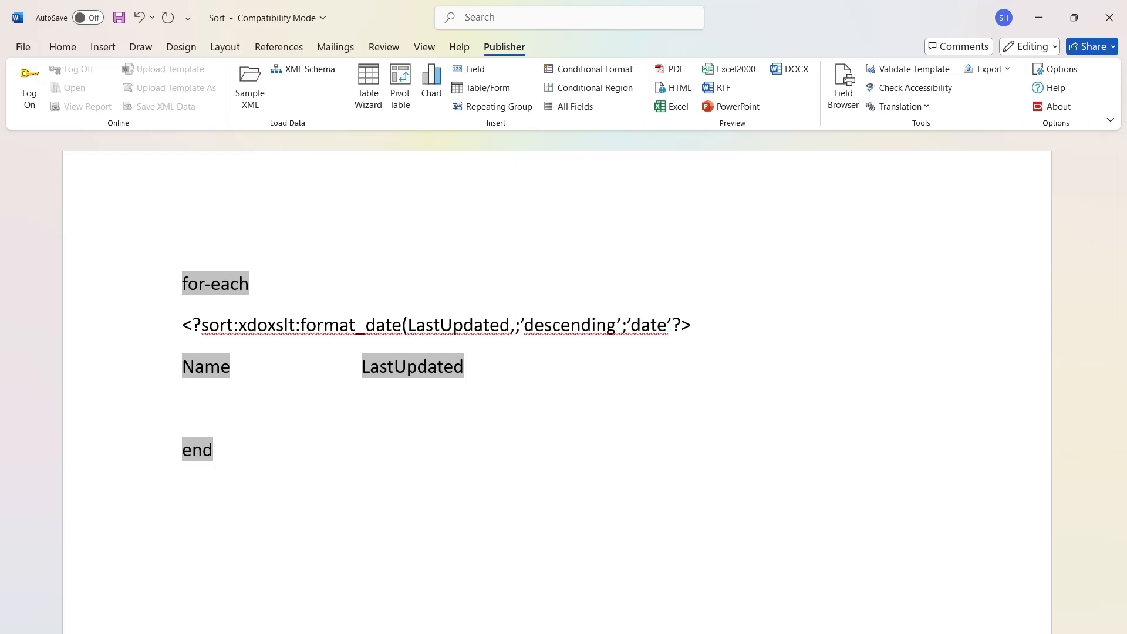
pyautogui.write("'yyyy")
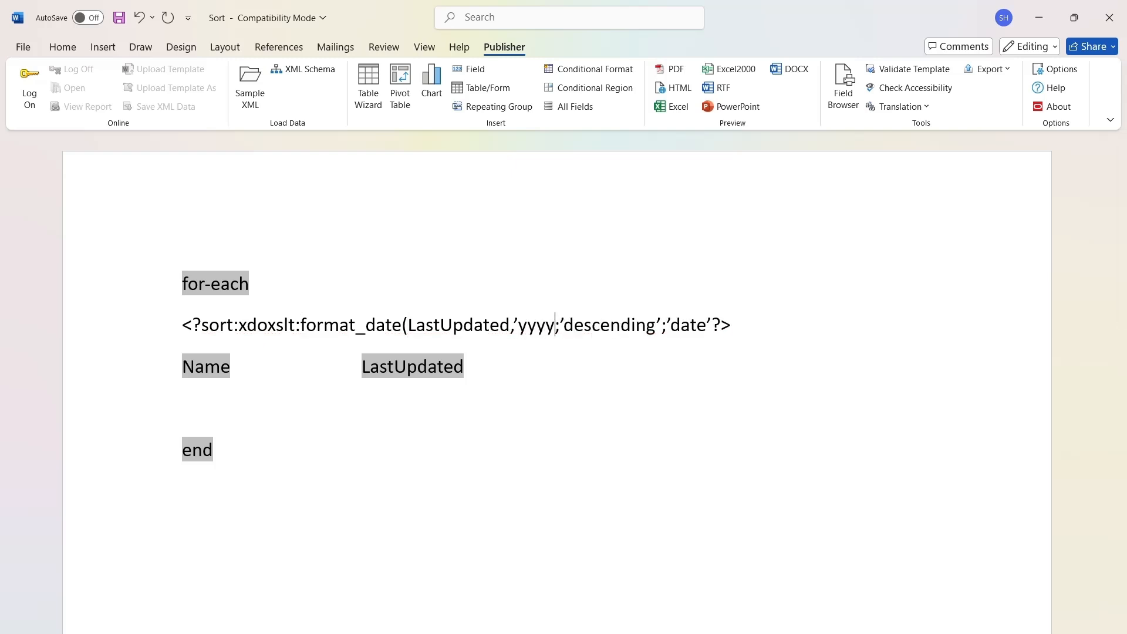
pyautogui.write('-MM-dd')
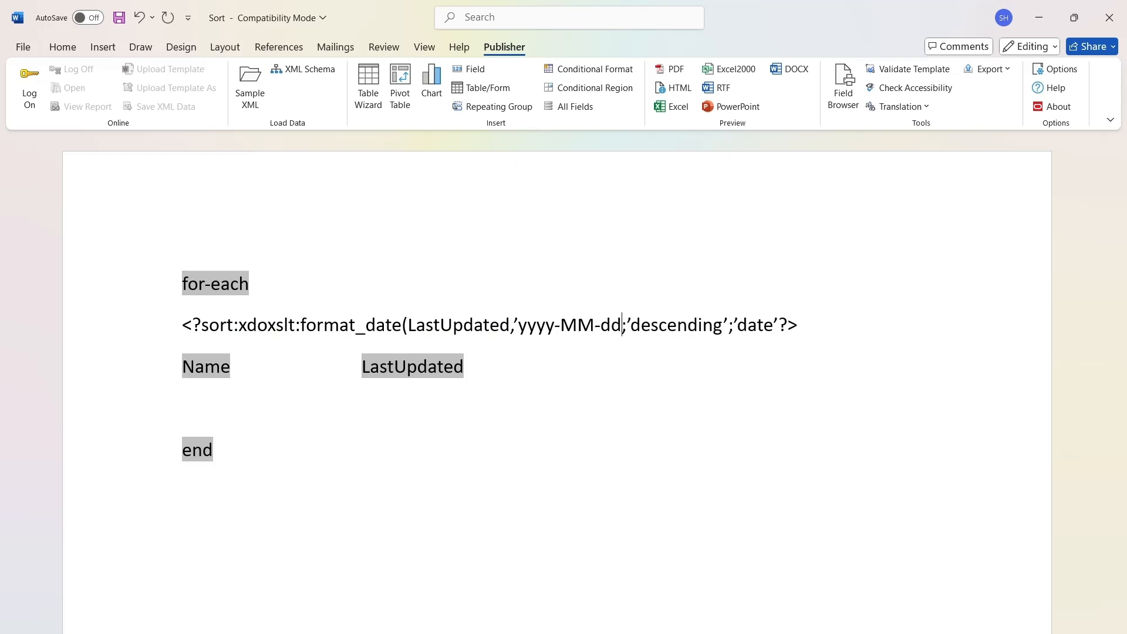
pyautogui.write("',")
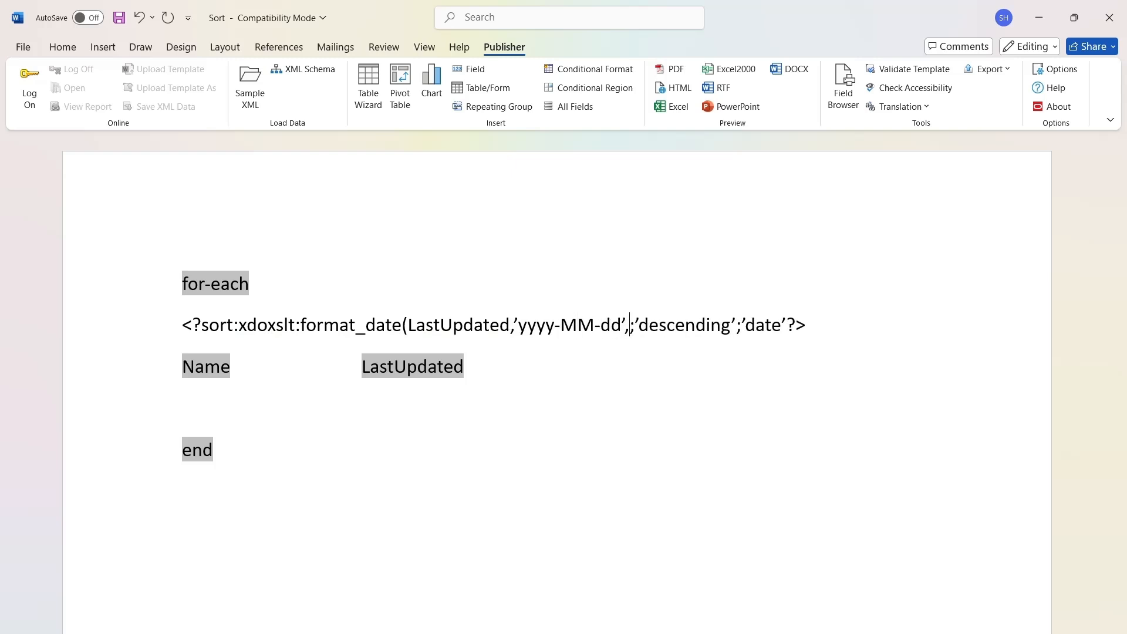
pyautogui.write("'")
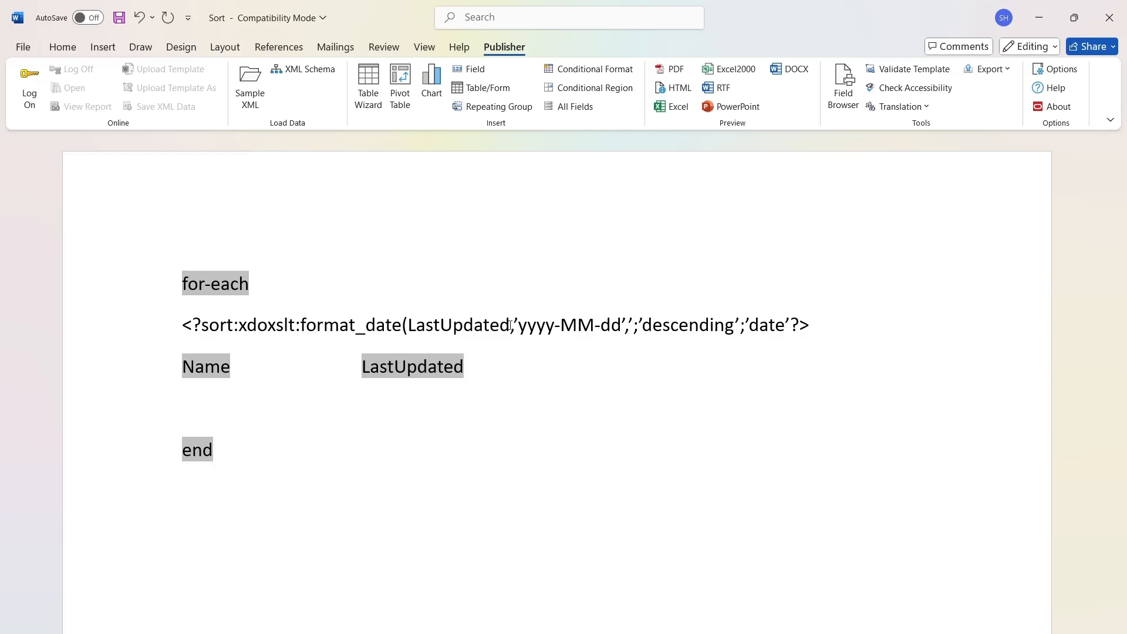
pyautogui.write('MM/dd/yy')
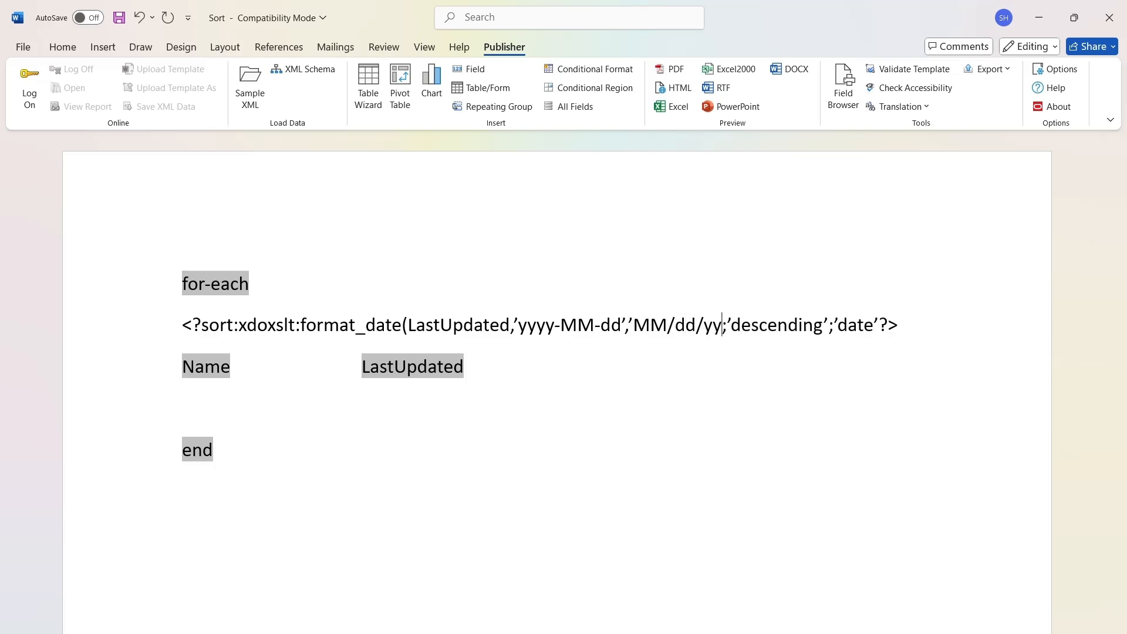
pyautogui.write("yy'")
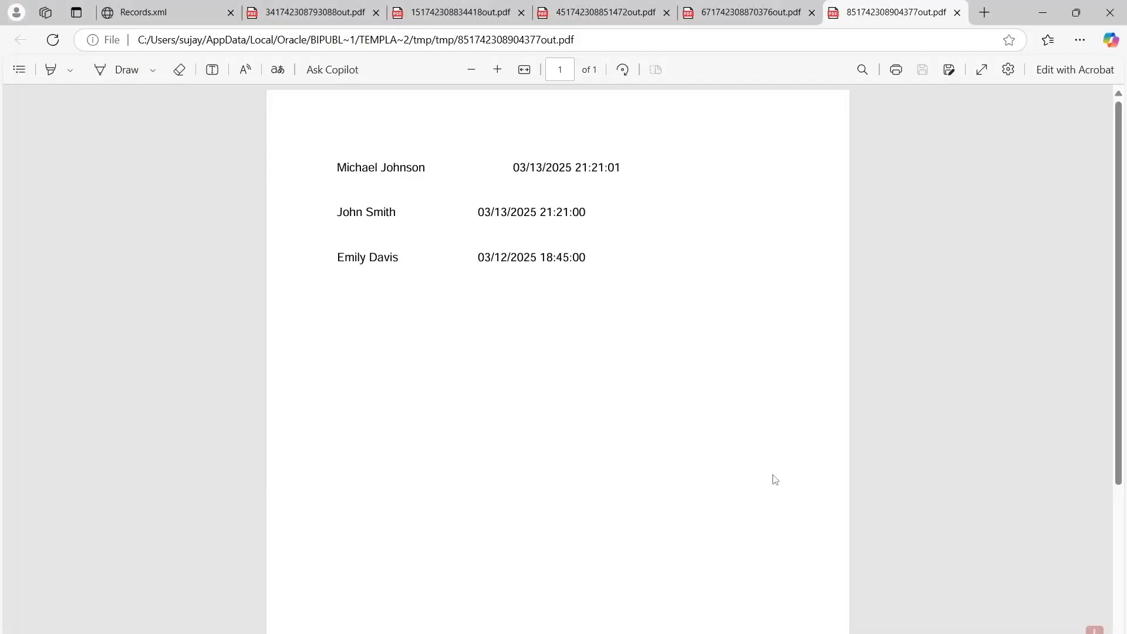
# Back in Word, complete the format_date call with ,$_XDOLOCALE,$_XDOTIMEZONE) and preview the report as PDF.
pyautogui.hotkey('alt', 'Tab')
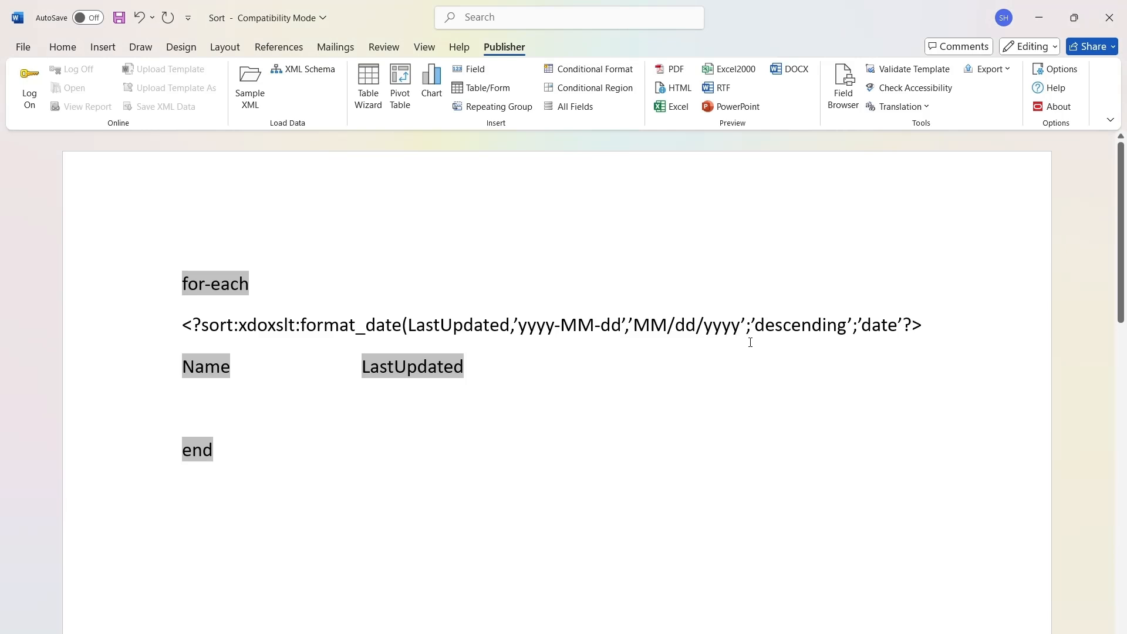
pyautogui.write(',$_X')
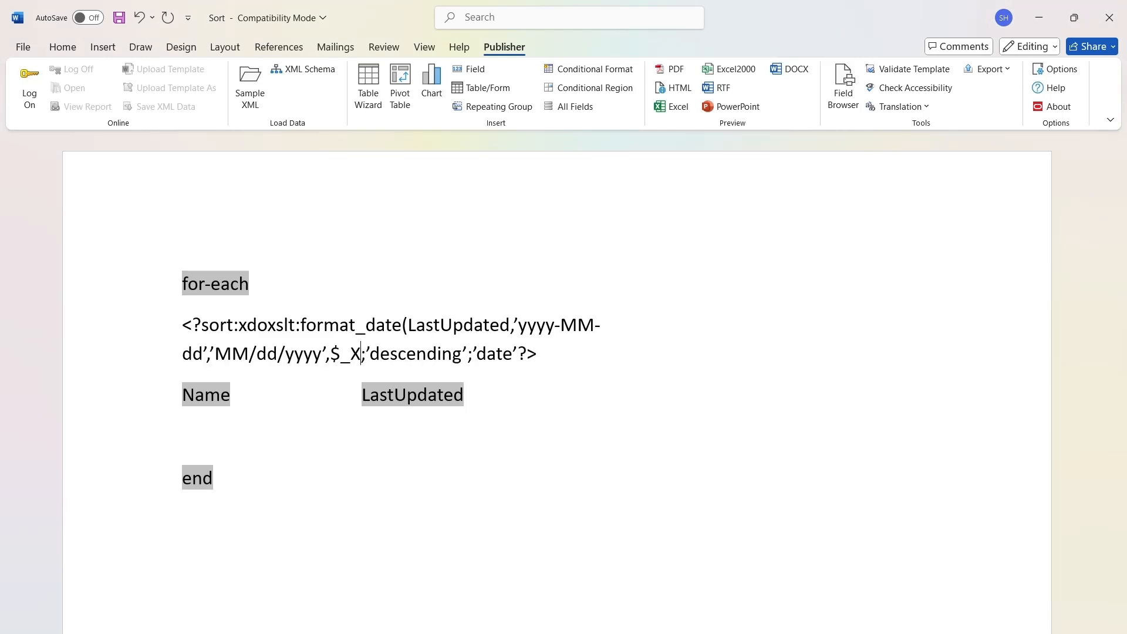
pyautogui.write('DOL')
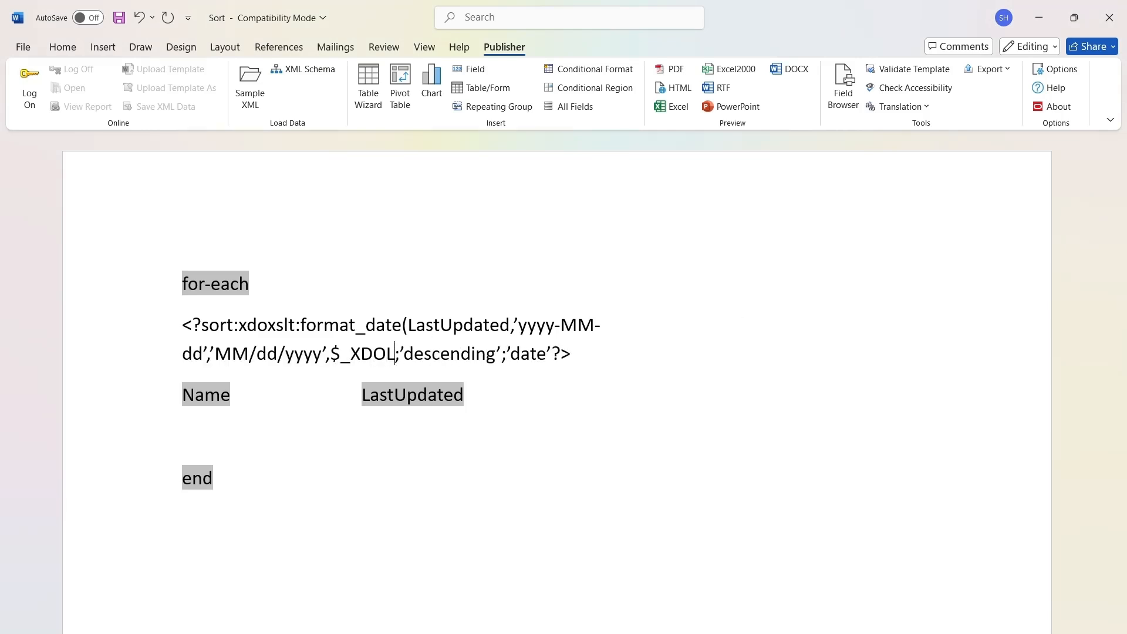
pyautogui.write('OCALE,')
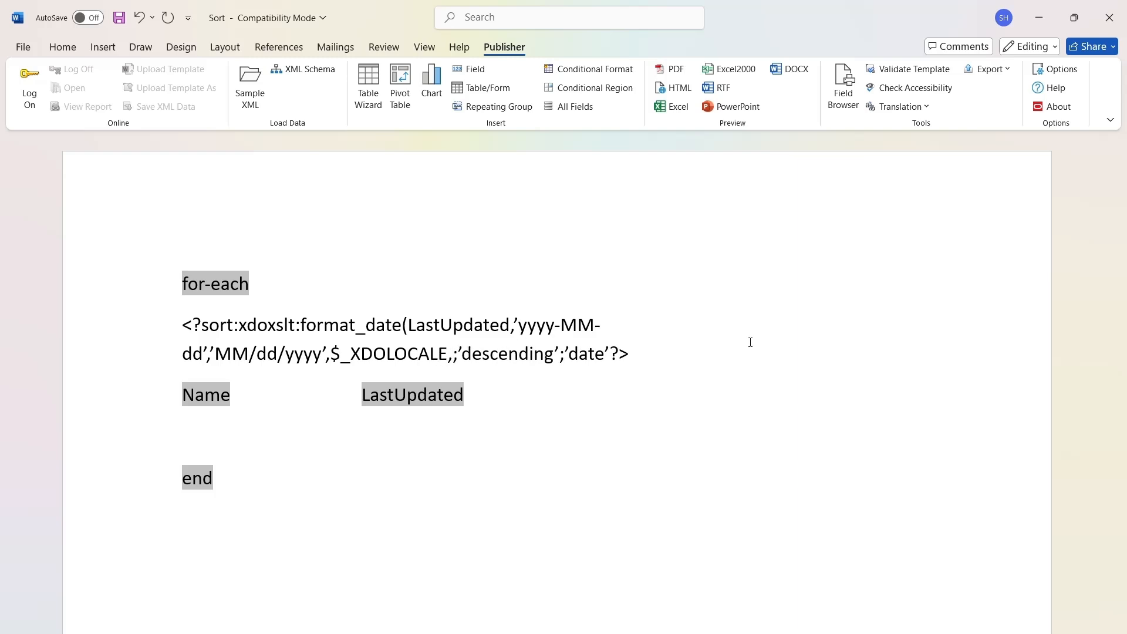
pyautogui.write('$_XDOTIMEZONE')
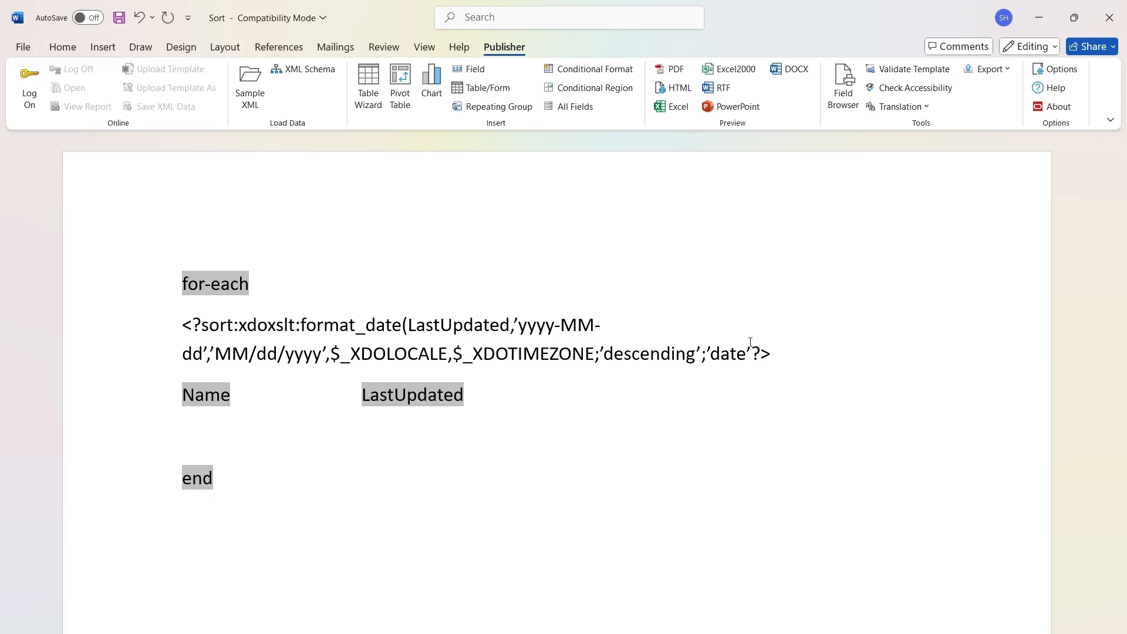
pyautogui.write(')')
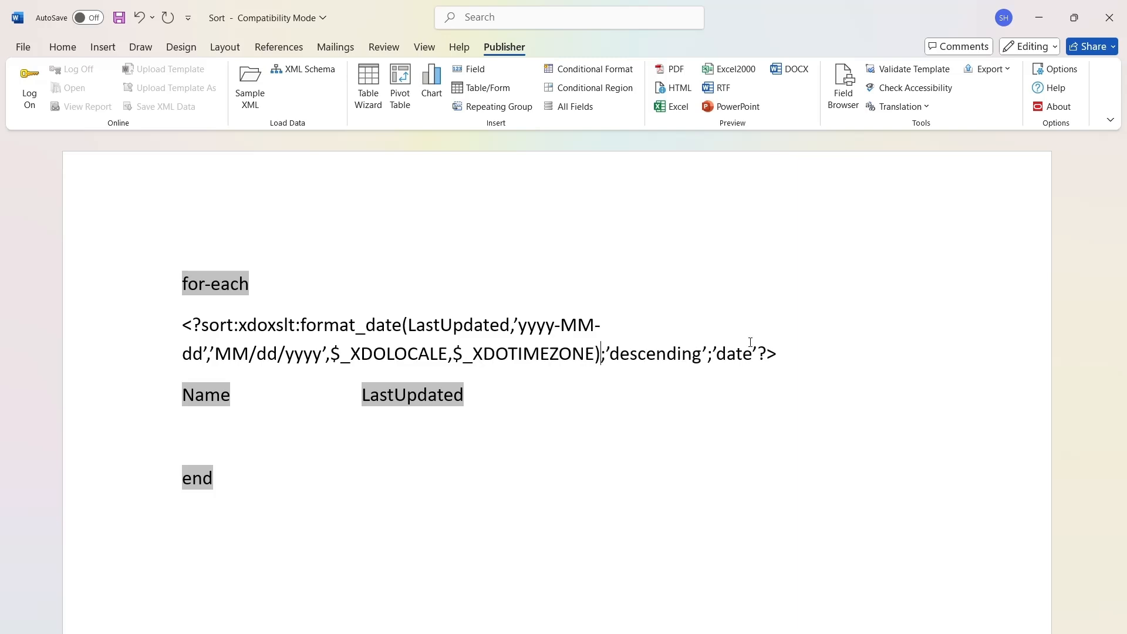
pyautogui.click(677, 71)
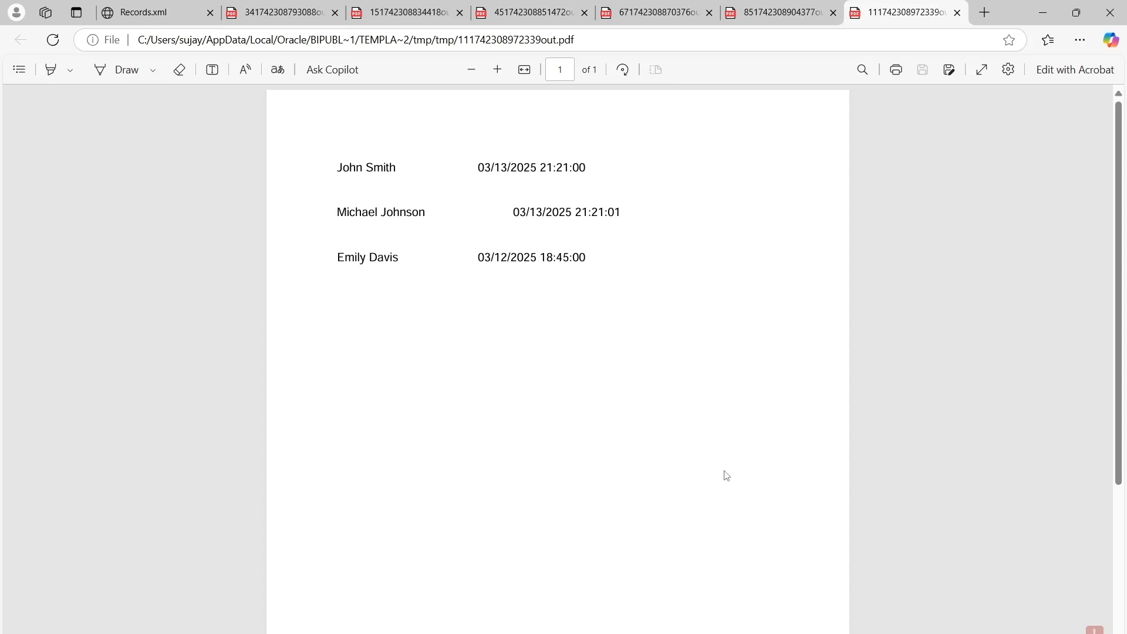
# Return to Word and extend the first date mask to 'yyyy-MM-dd hh:mm:ss' in the sort command.
pyautogui.hotkey('alt', 'Tab')
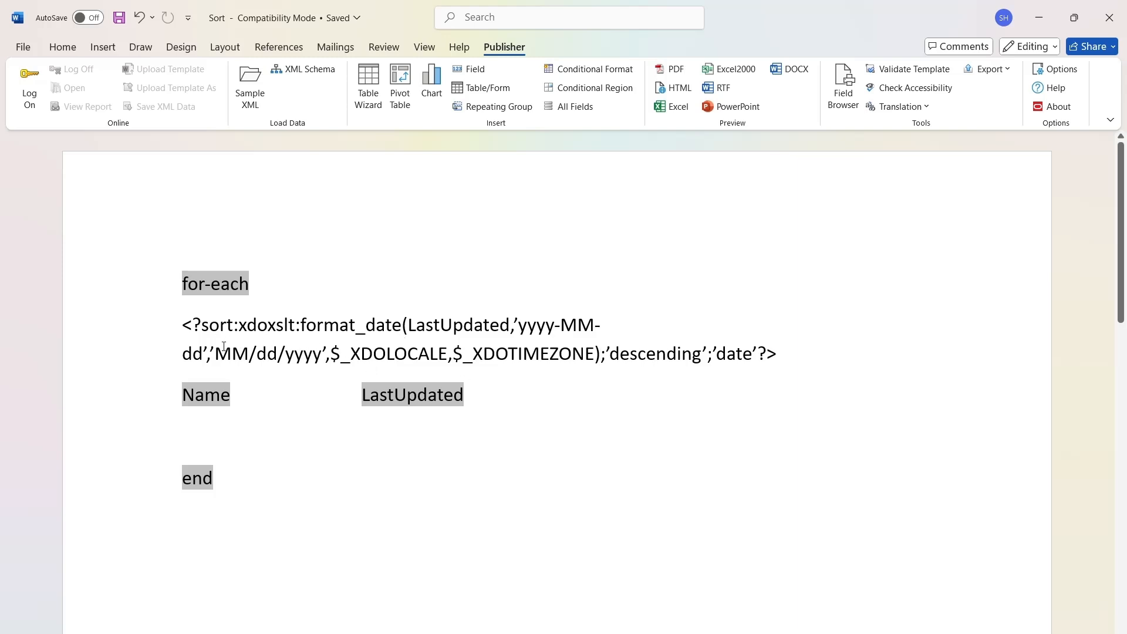
pyautogui.click(204, 352)
pyautogui.write('hh')
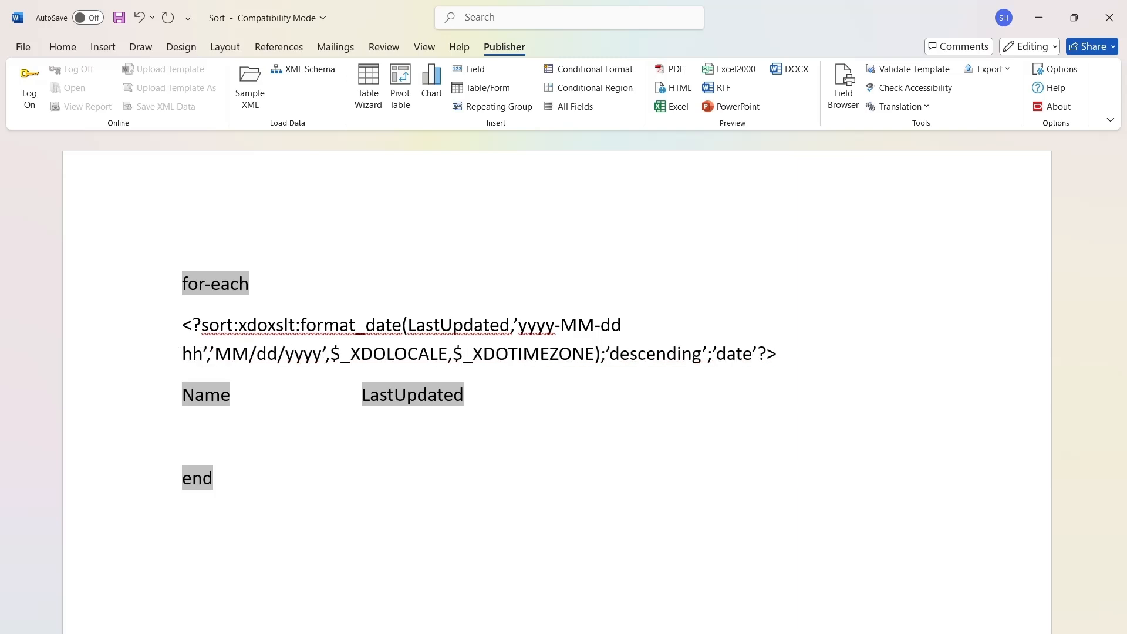
pyautogui.write(':mm:ss')
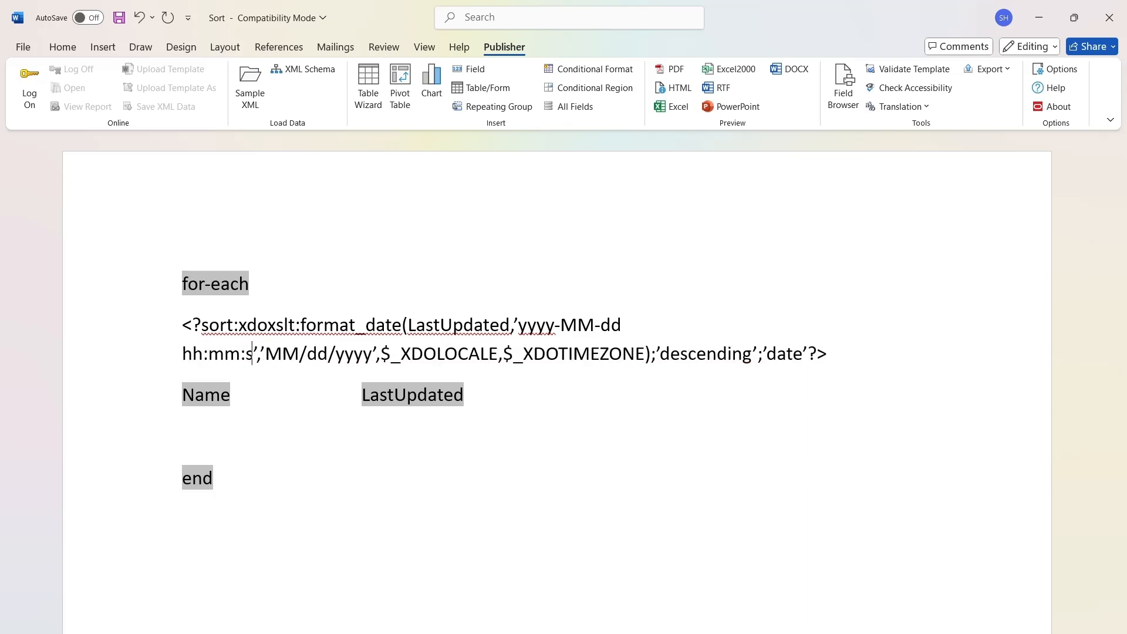
# Extend the second date mask to 'MM/dd/yyyy hh:mm:ss' and check the PDF preview before returning to Word.
pyautogui.click(381, 354)
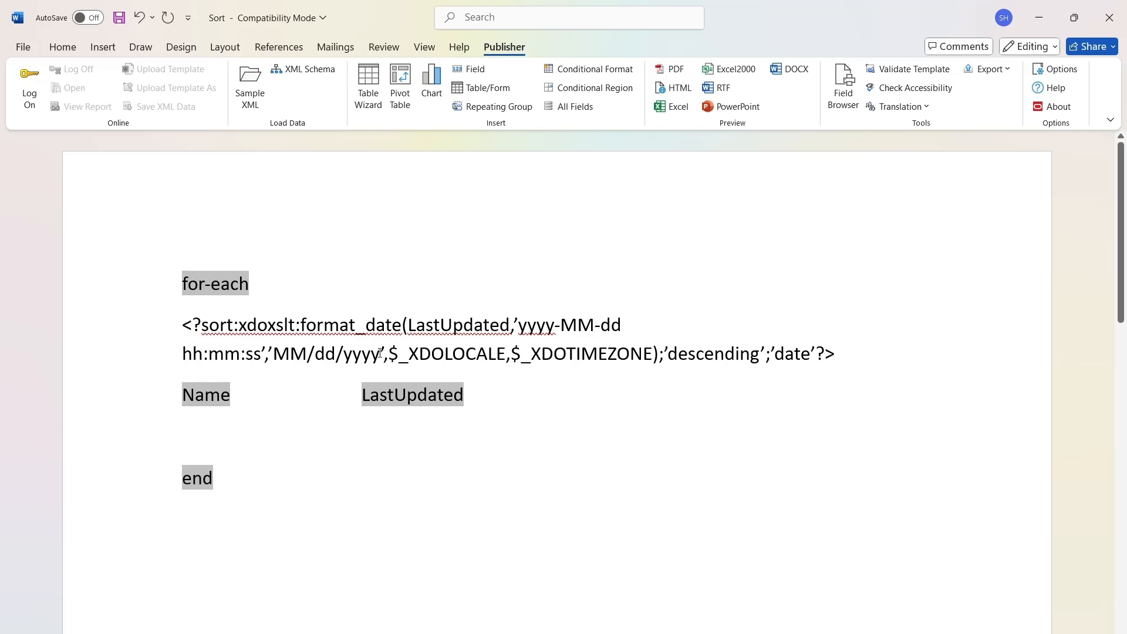
pyautogui.write('hh')
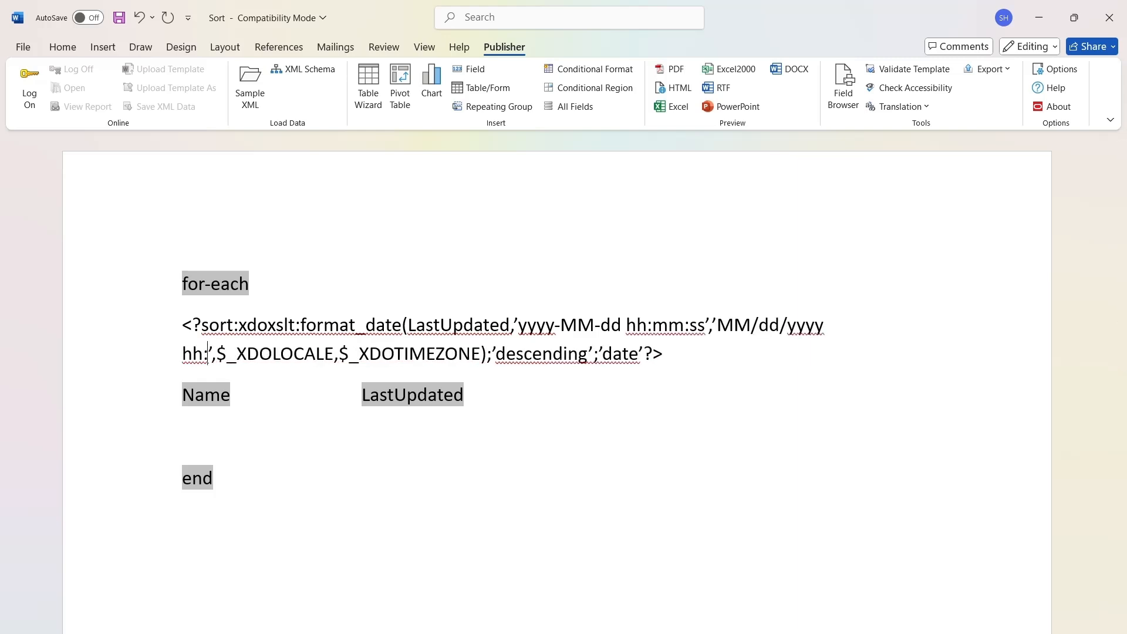
pyautogui.write(':mm:ss')
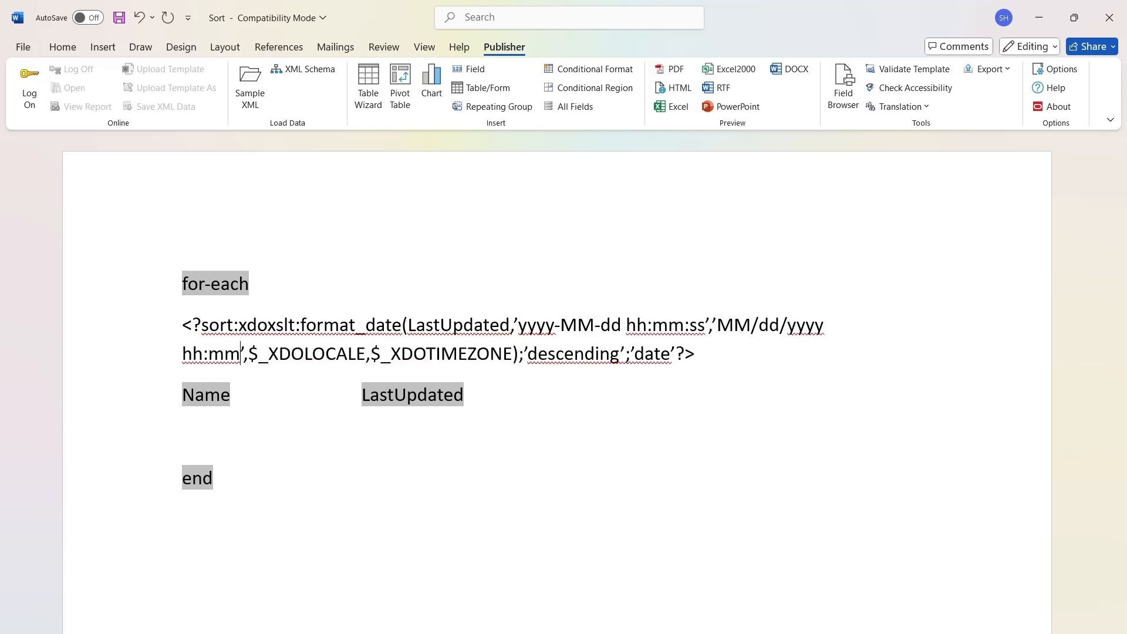
pyautogui.click(668, 72)
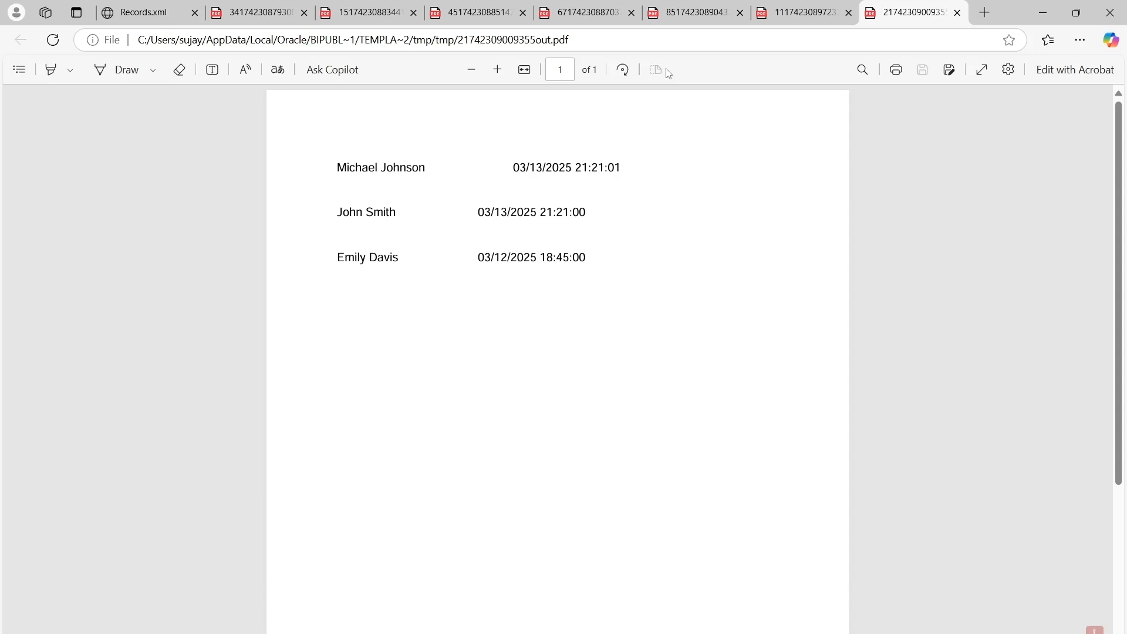
pyautogui.hotkey('alt', 'Tab')
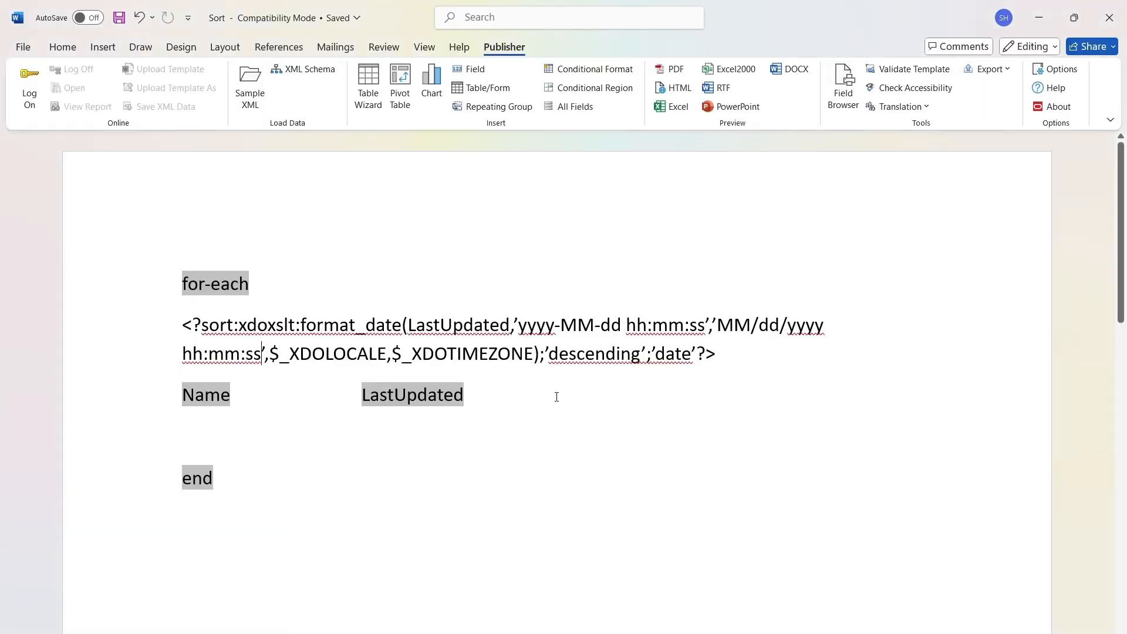